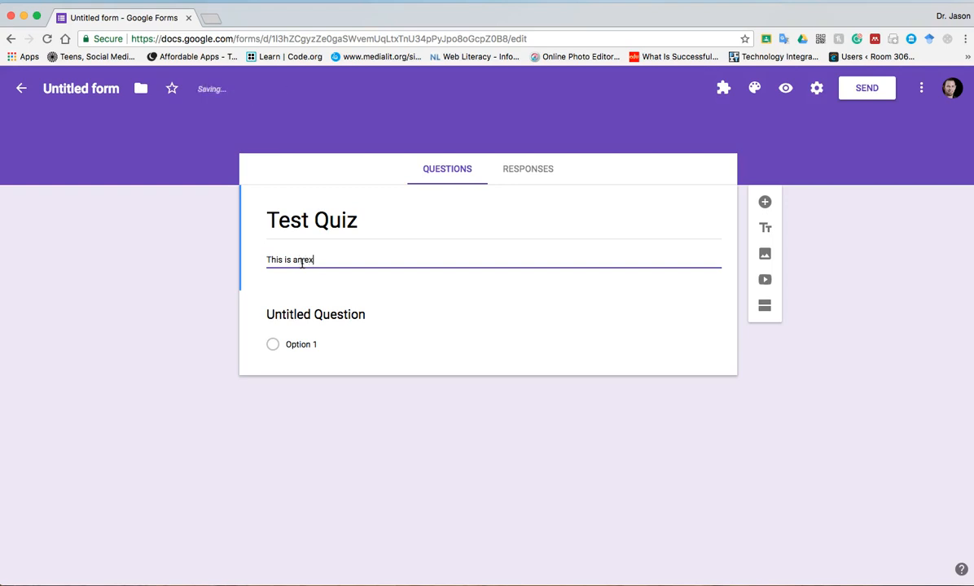
Step: Complete the form description as "This is an example for simple quizzes." and name the form file Test Quiz
text(example for simple qu)
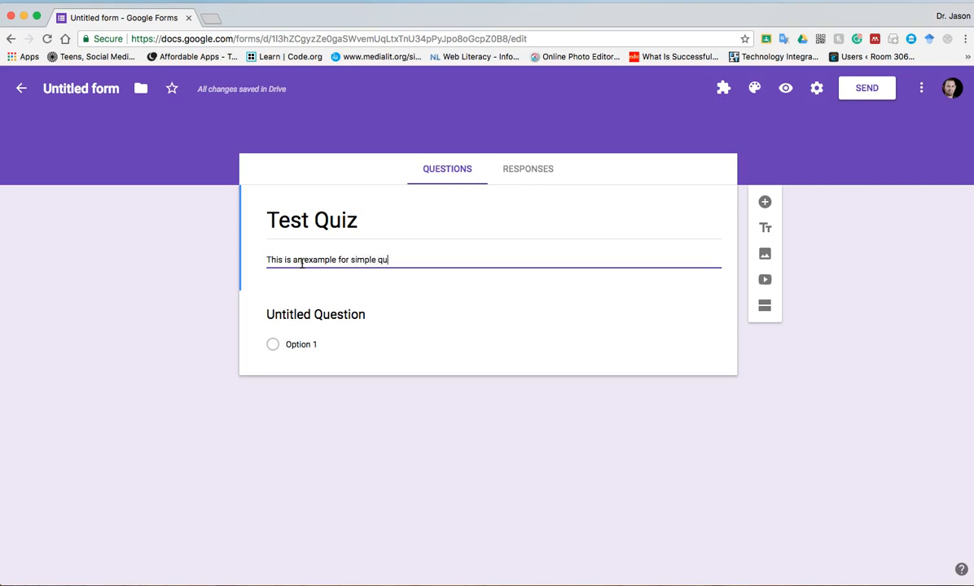
text(izzes.)
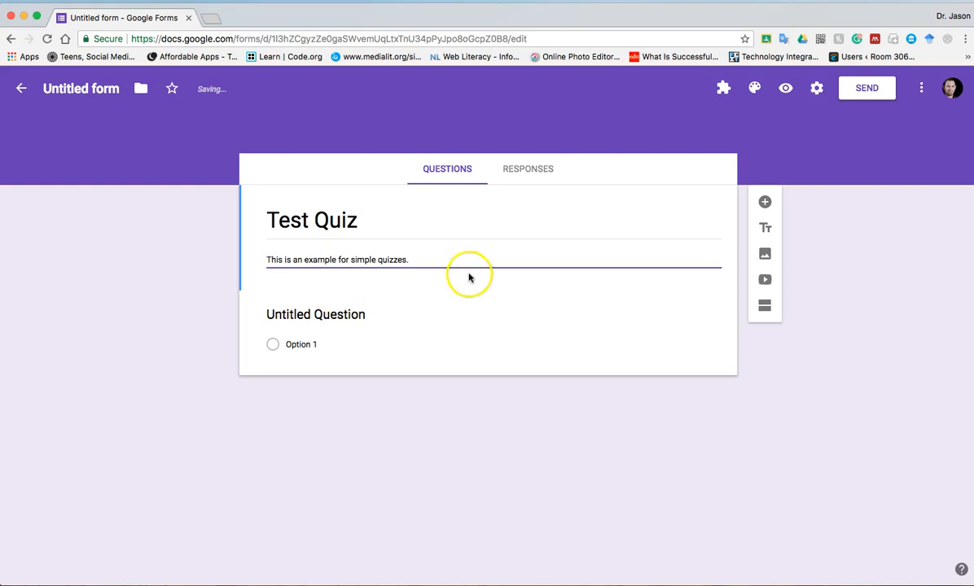
click(70, 88)
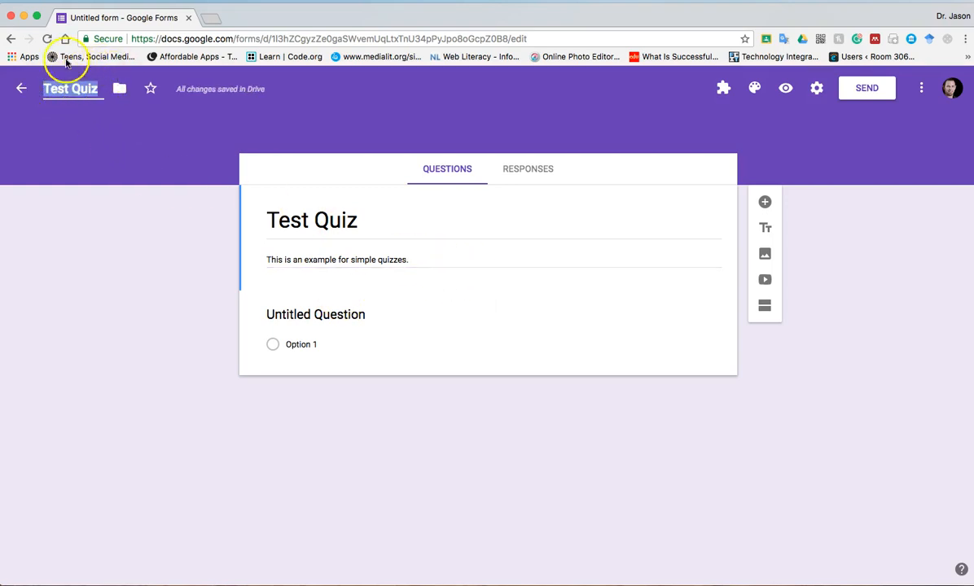
Step: Change the untitled question to a required short-answer question reading "What is your name?"
click(303, 313)
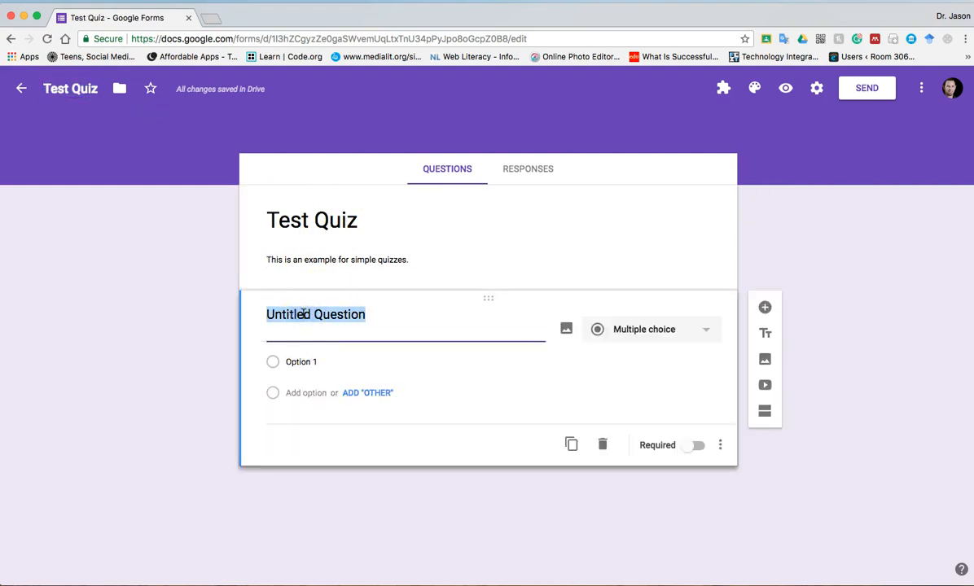
text(What is your name?)
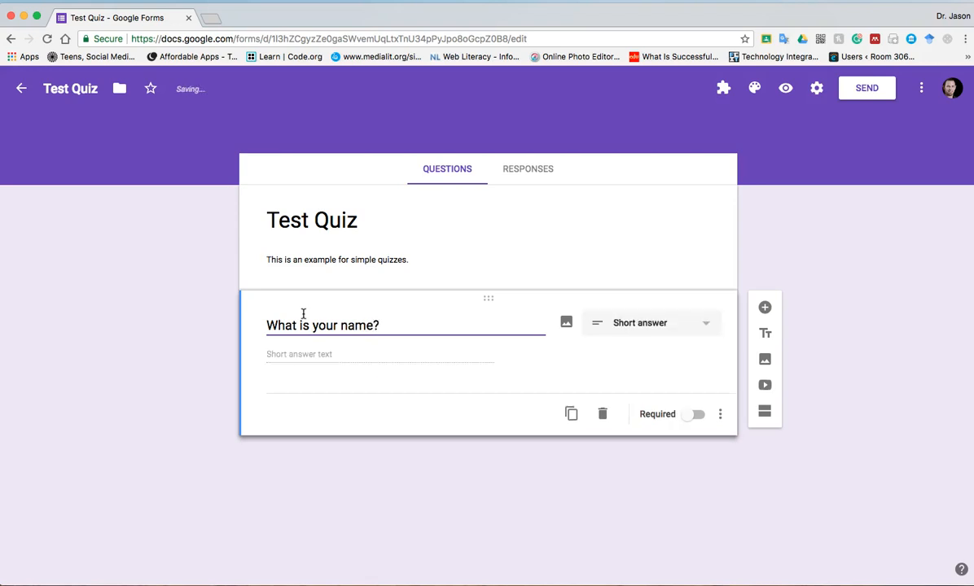
click(694, 415)
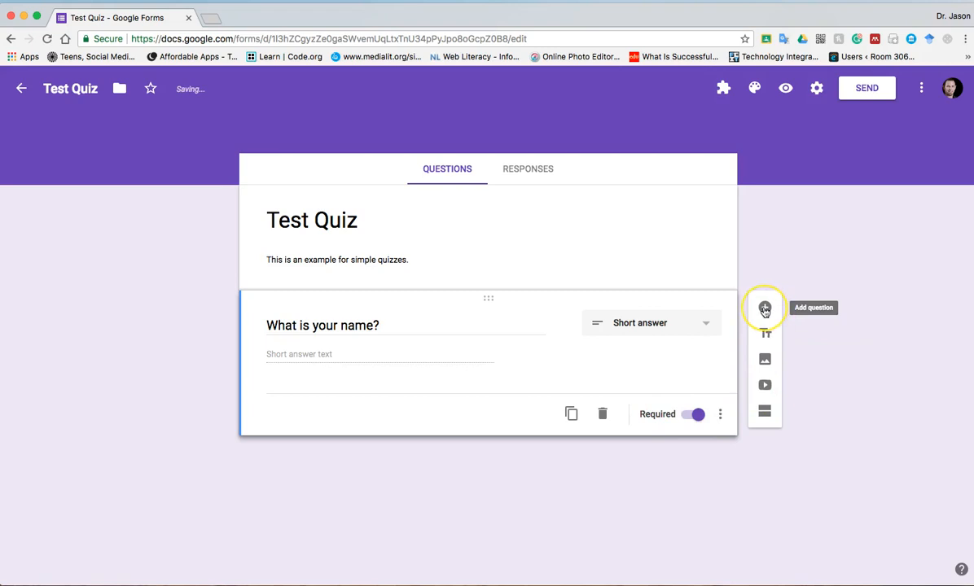
Step: Add a required short-answer question reading "What is your email?" below the name question
click(764, 309)
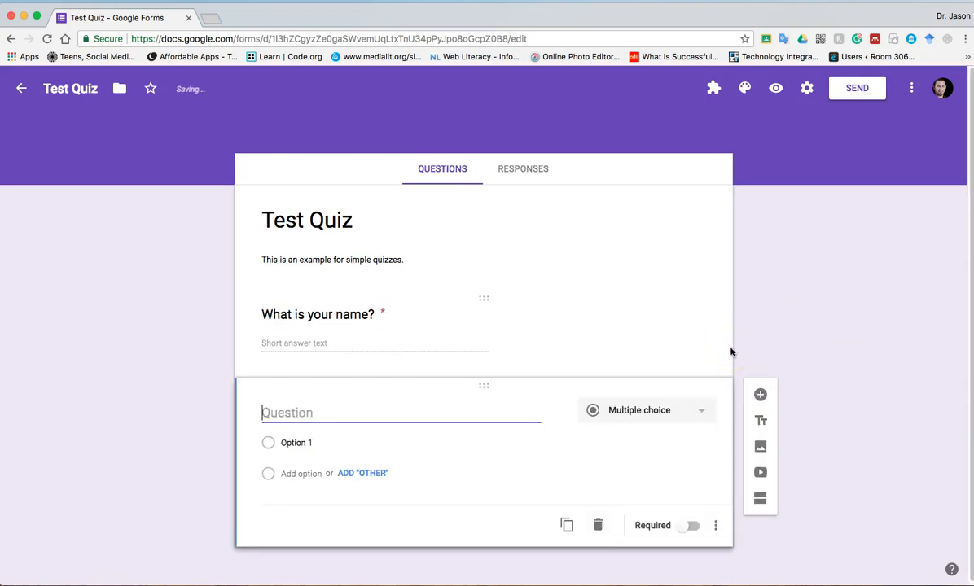
text(What is y)
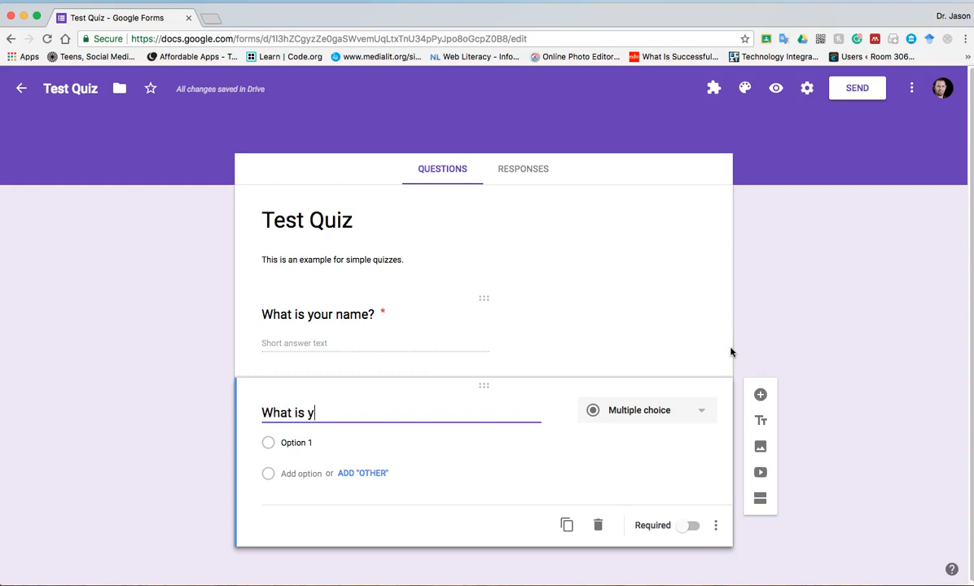
text(our email?)
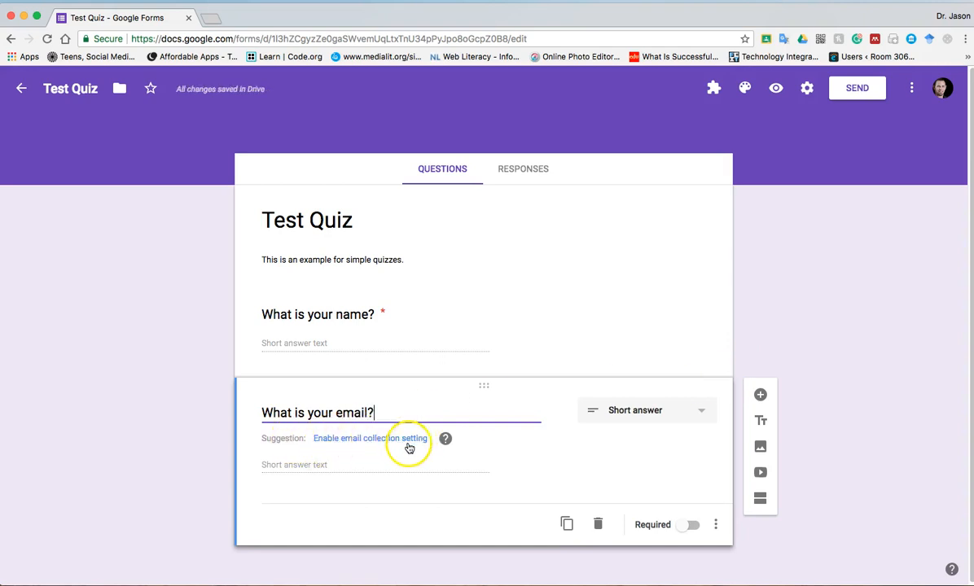
click(373, 413)
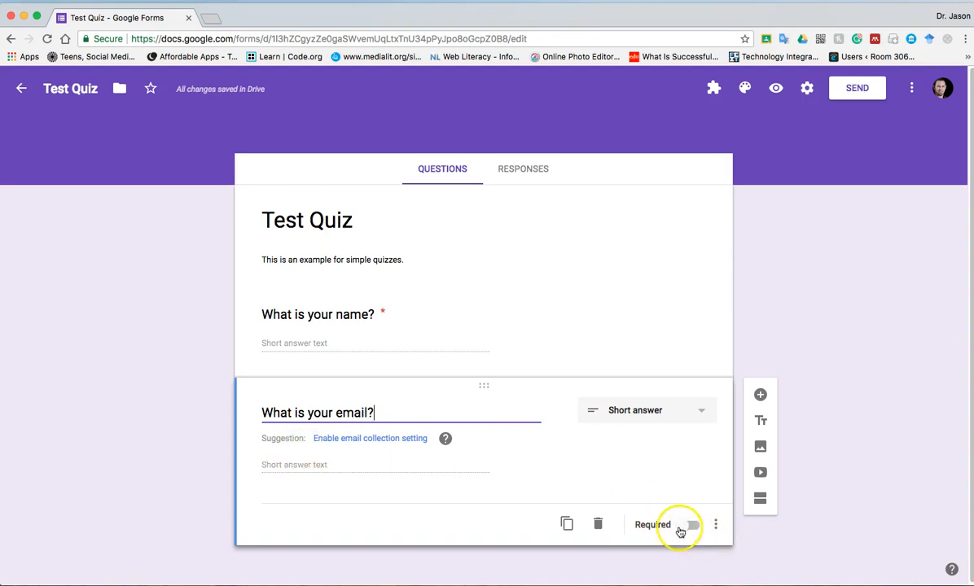
click(688, 525)
Step: Add a multiple-choice question reading "What is 1+3" below the email question
click(761, 395)
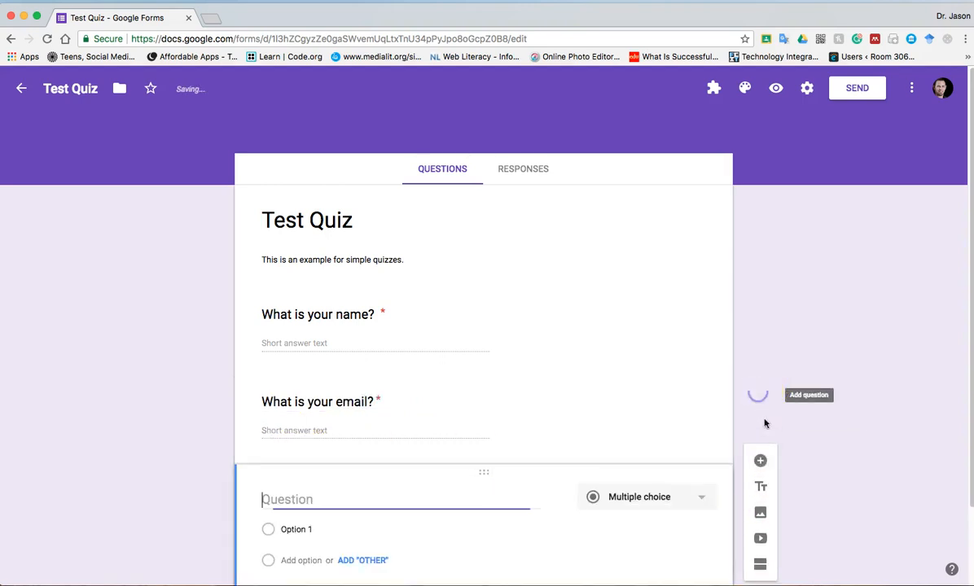
click(641, 408)
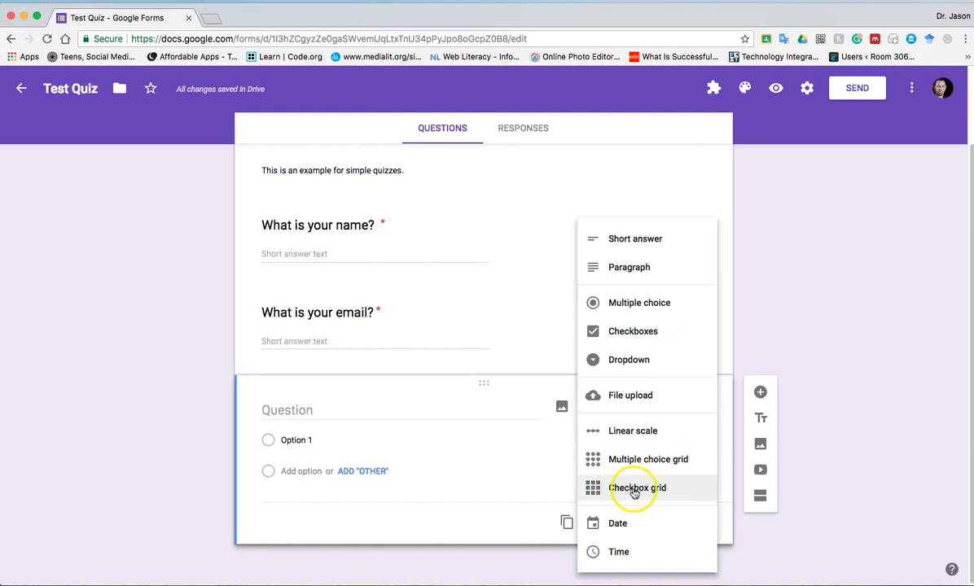
click(306, 412)
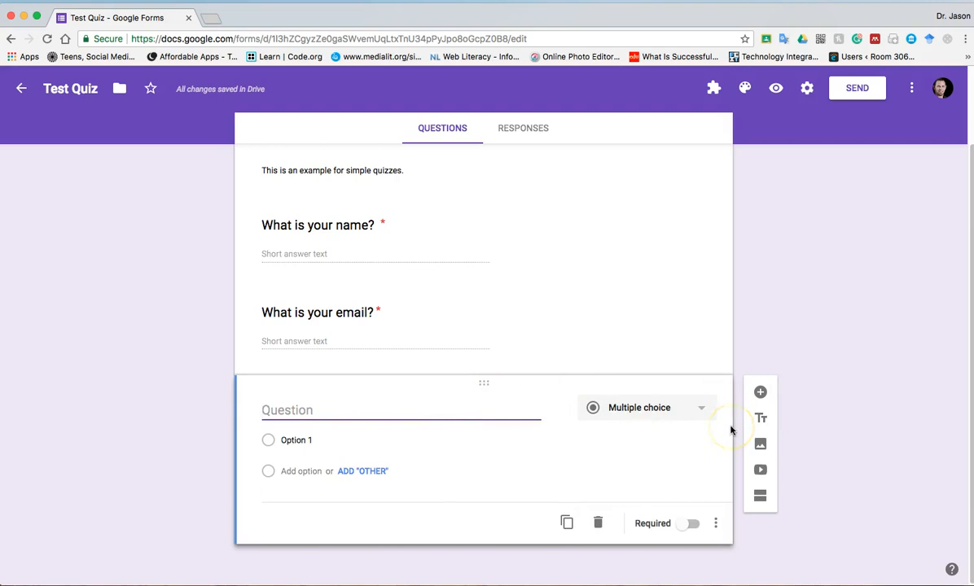
text(What is 1+3)
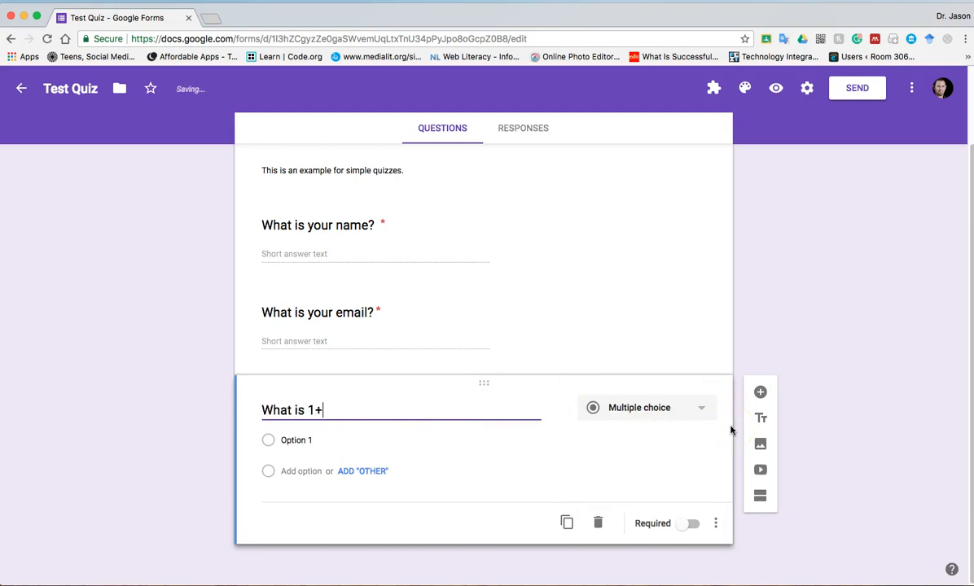
Step: Give the 1+3 question the answer options 1 to 5, accepting all suggested options, and make it required
click(372, 441)
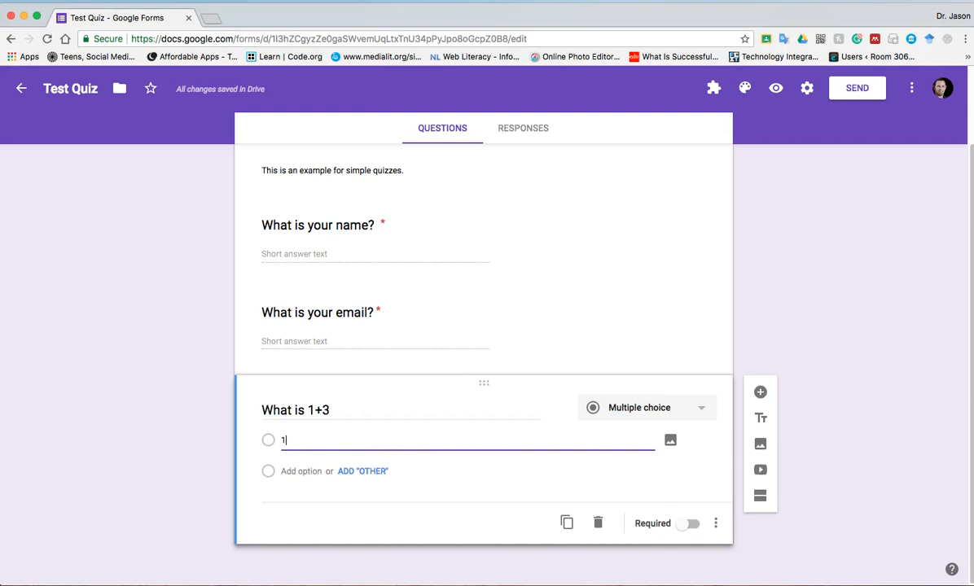
key(Tab)
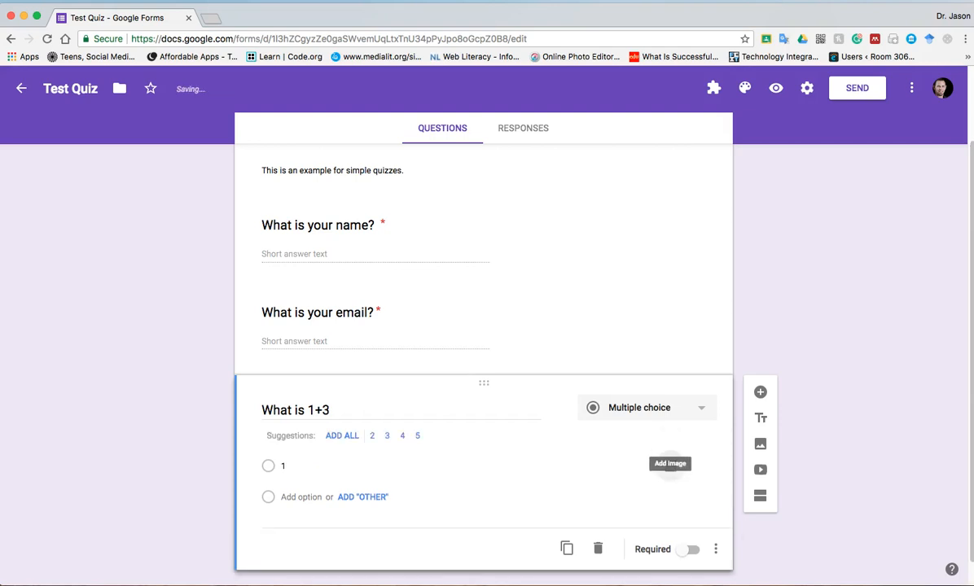
click(340, 435)
scroll(370, 492, down, 3)
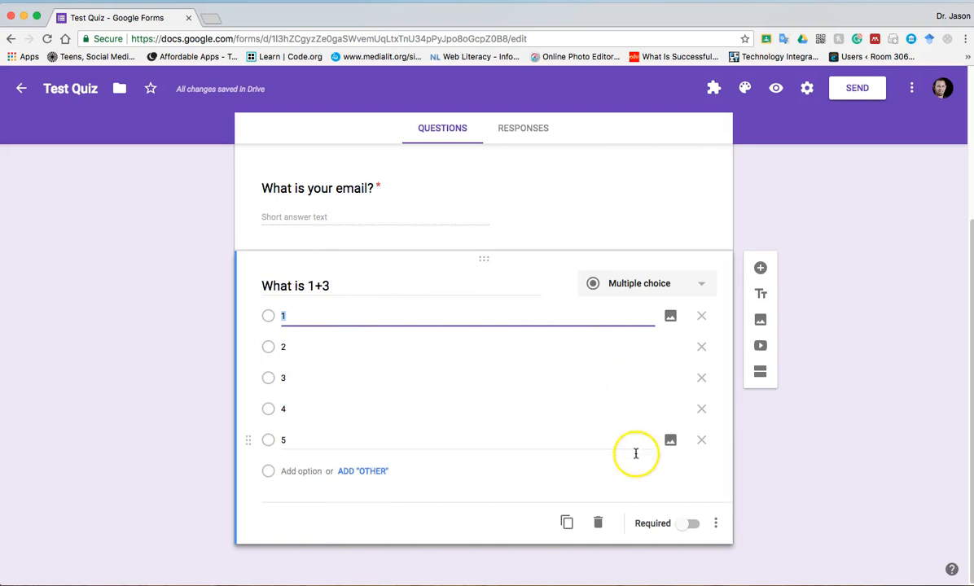
click(686, 525)
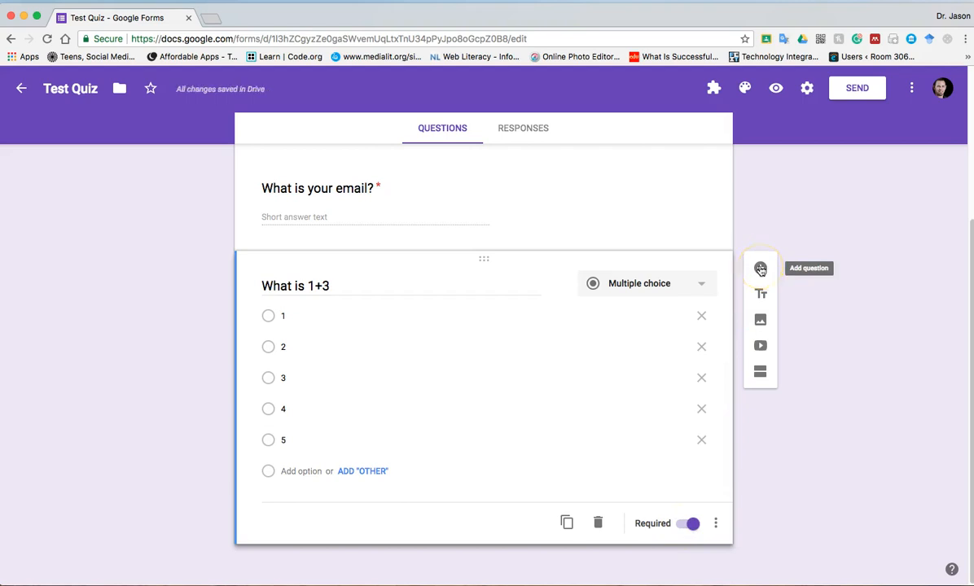
Step: Add a multiple-choice question reading "What is 5-3?" with the answer options 2, 3, 4, 5 and 6
click(760, 271)
text(What is 5-3?)
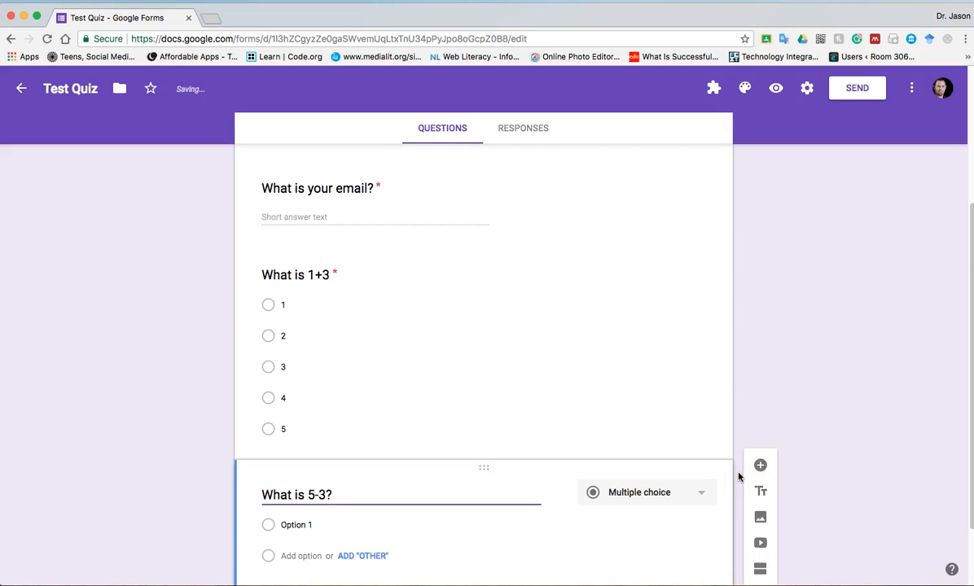
click(502, 526)
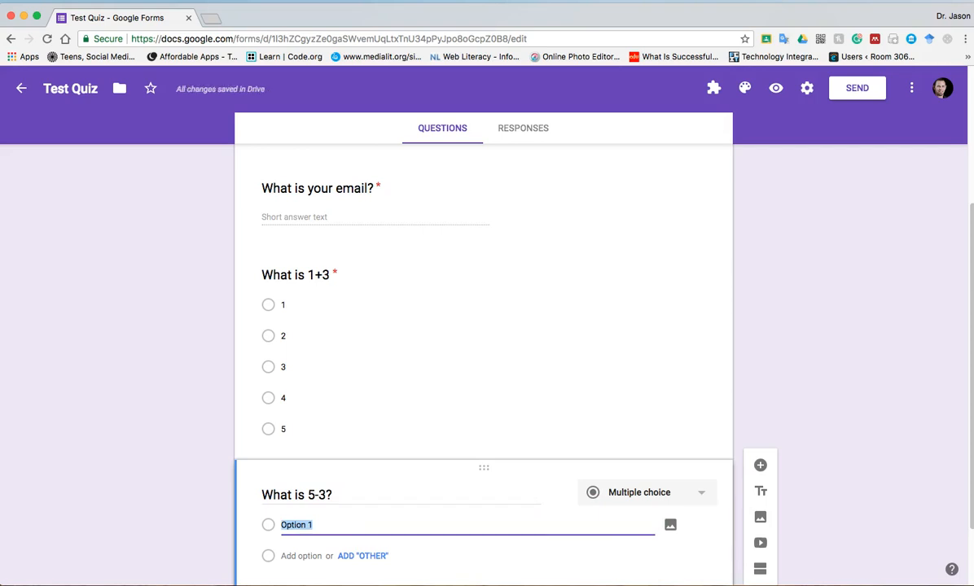
key(Return)
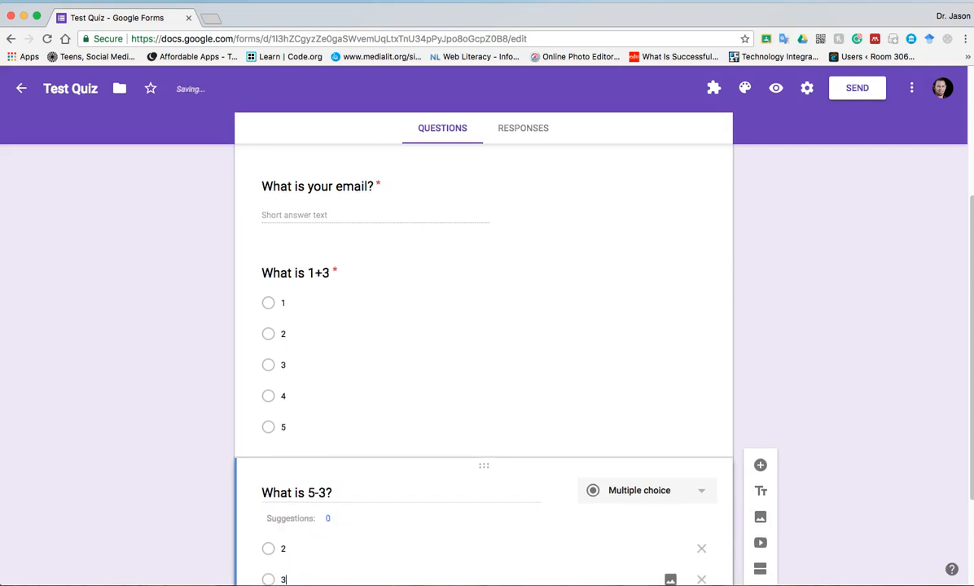
key(Return)
text(4)
key(Return)
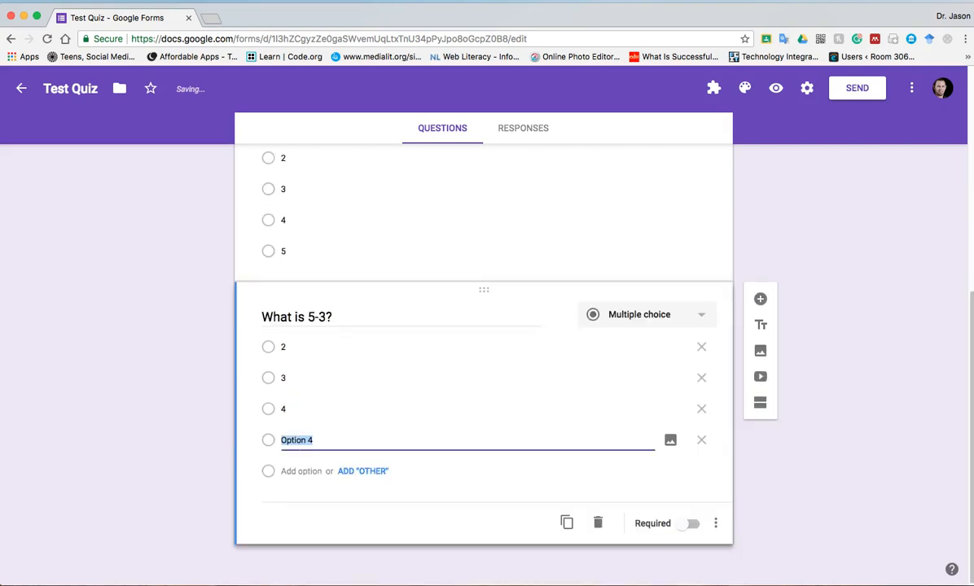
key(Return)
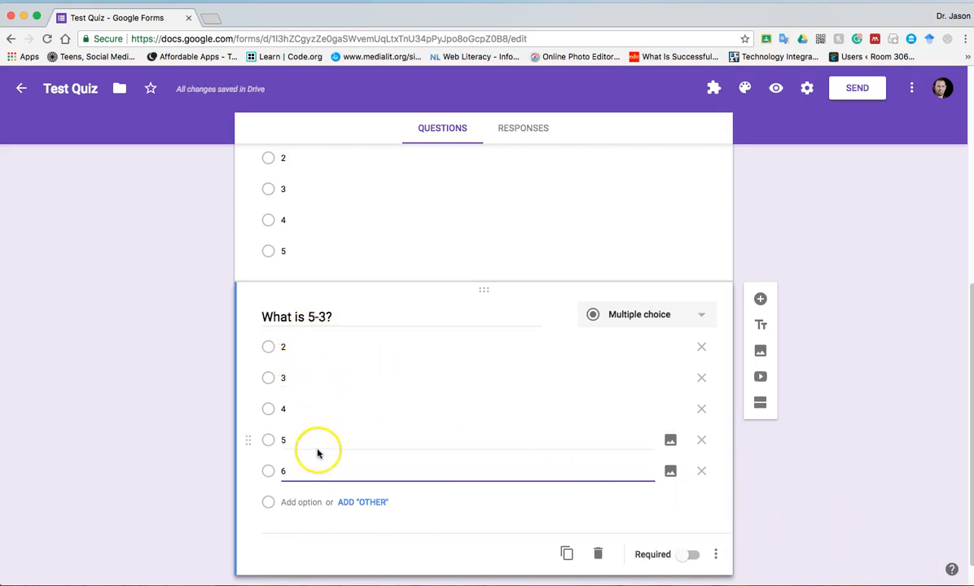
Step: Make the 5-3 question required and turn on shuffled option order for its answers
click(689, 556)
click(715, 554)
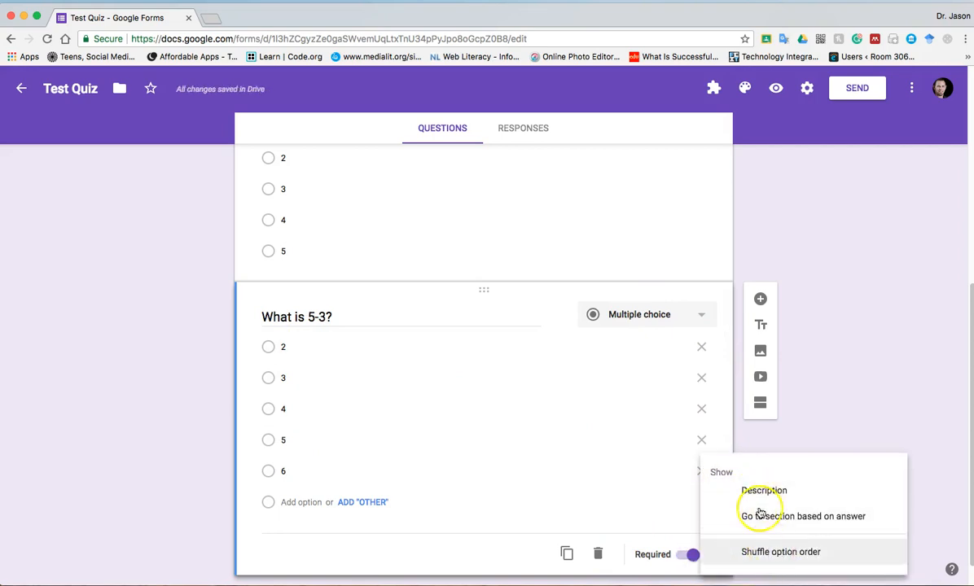
click(751, 554)
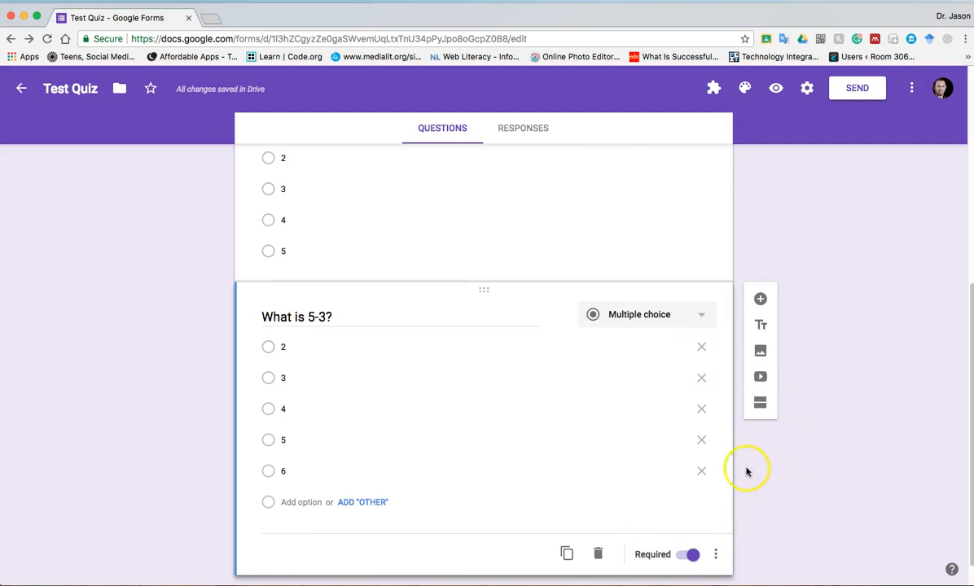
Step: Add a required paragraph question reading "What is an assessment?" after the 5-3 question
scroll(796, 479, down, 1)
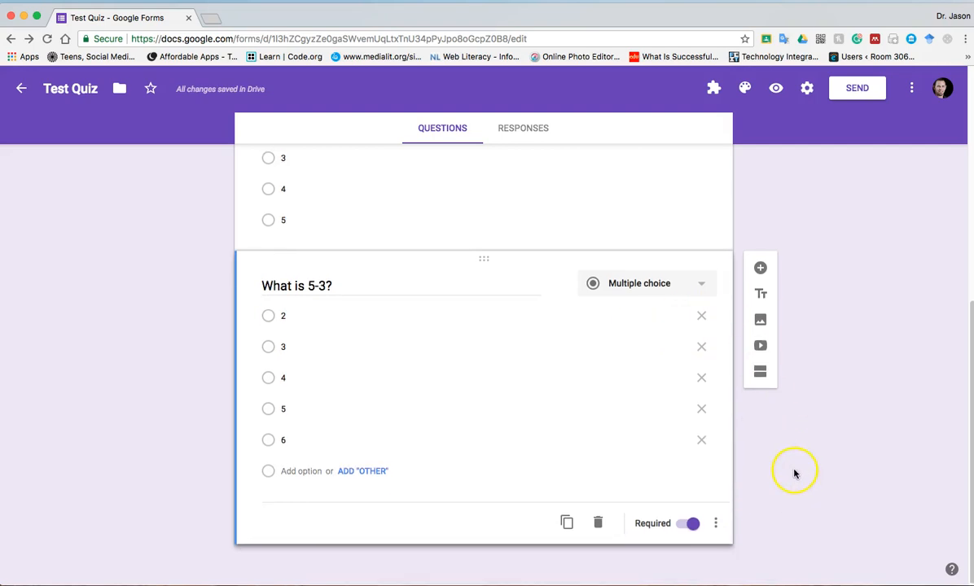
click(759, 268)
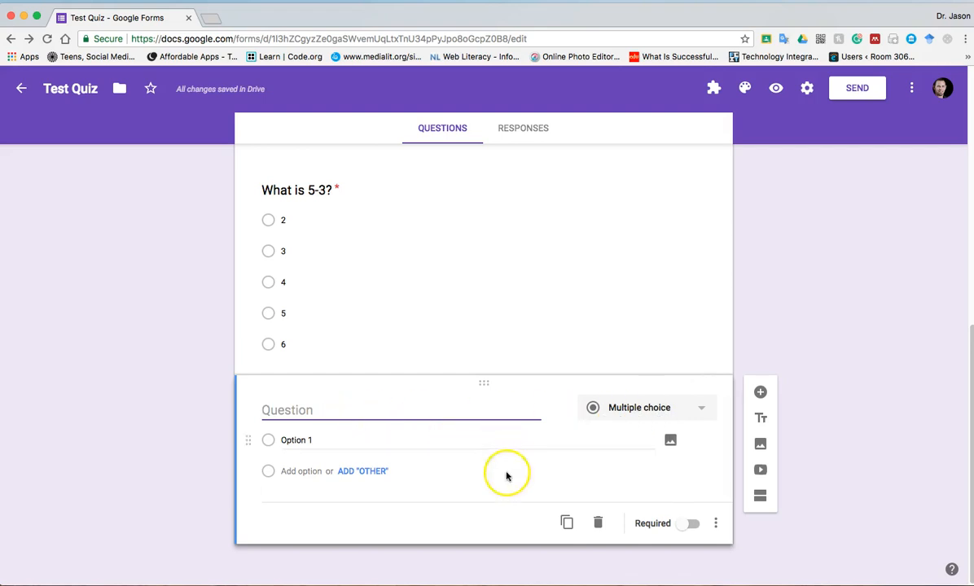
text(As)
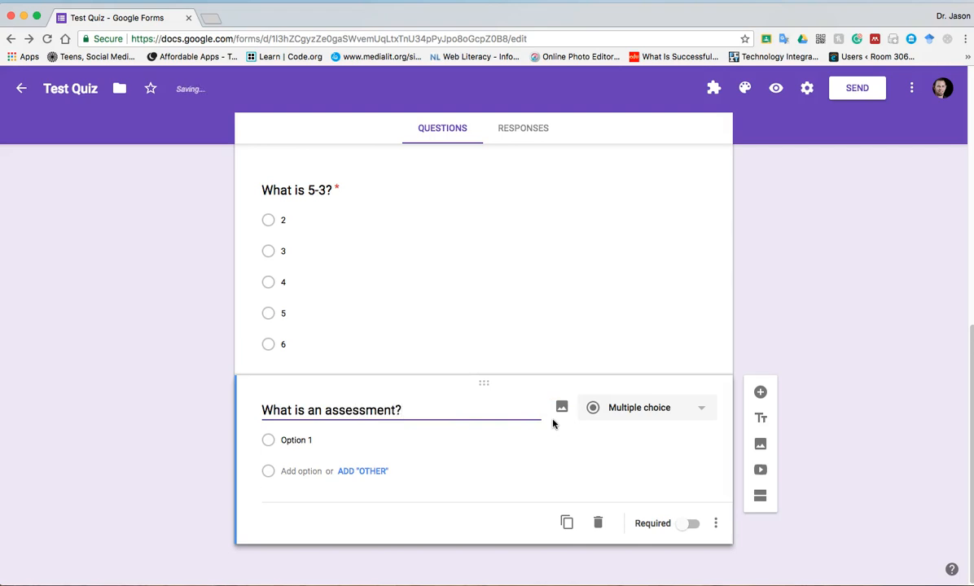
click(631, 431)
click(688, 523)
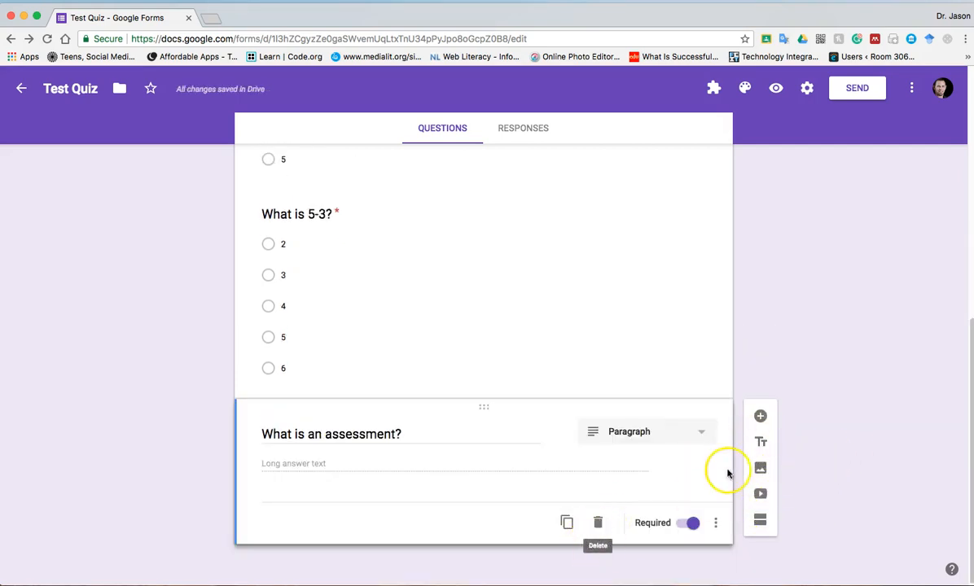
Step: Insert the first image from a Google image search for "monet" below the assessment question
click(763, 467)
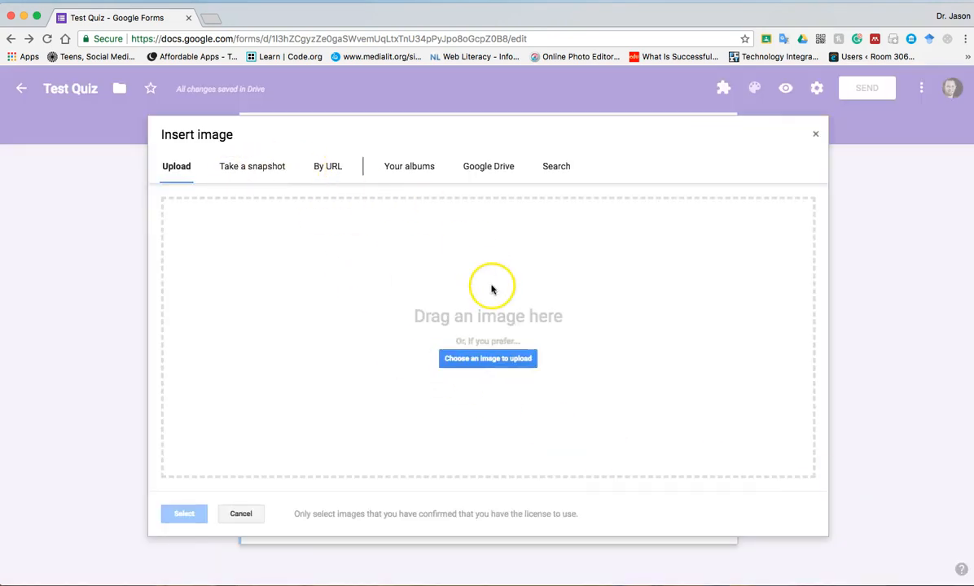
click(552, 169)
text(monet)
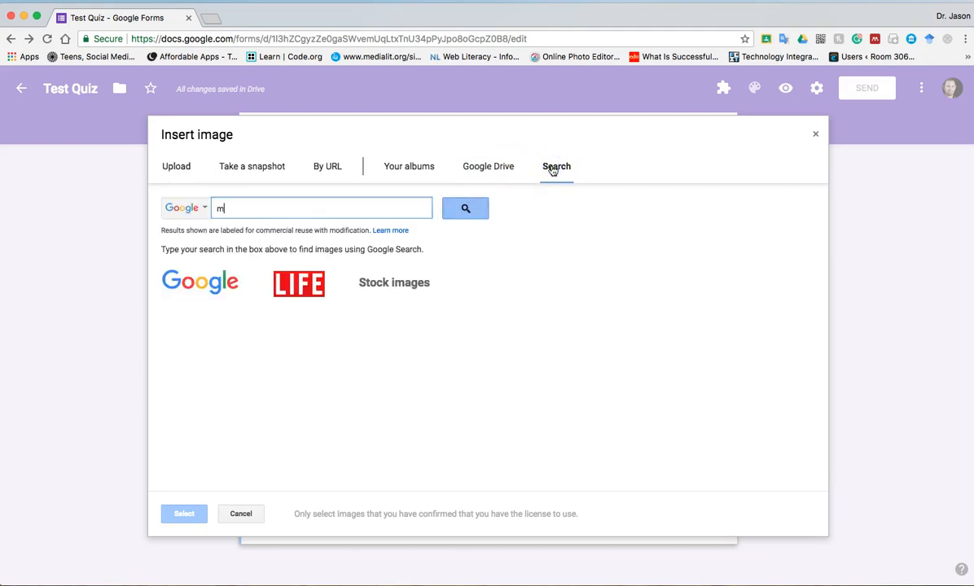
key(Return)
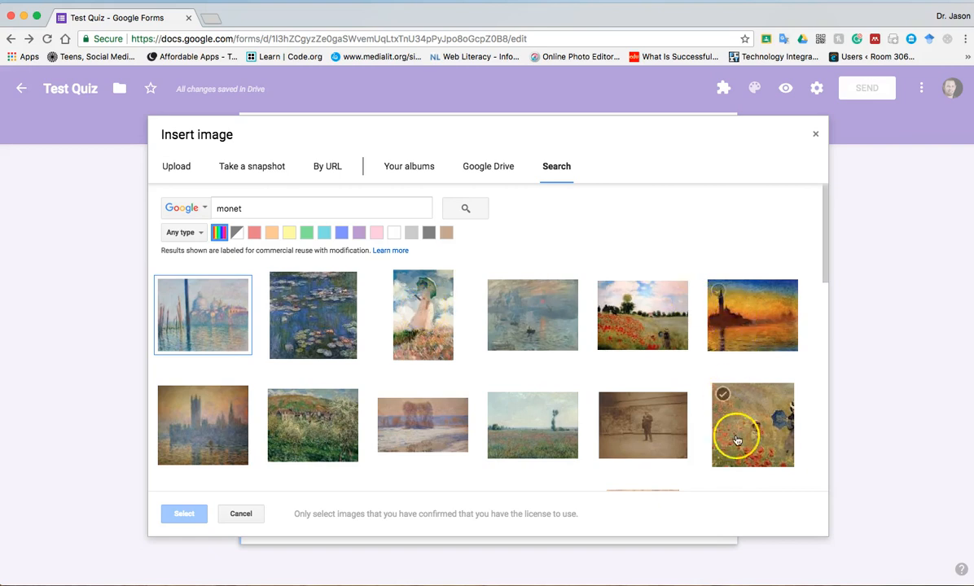
click(209, 324)
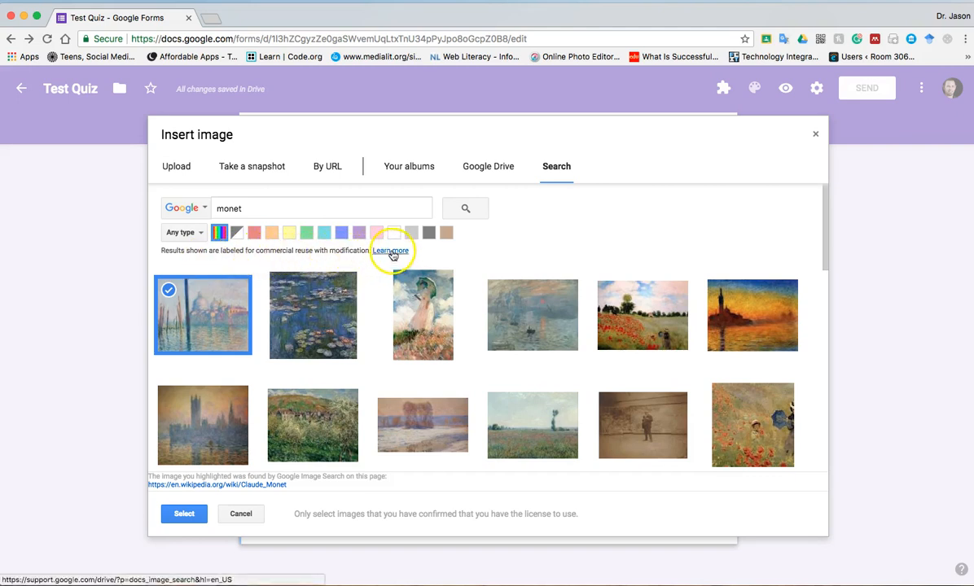
click(190, 515)
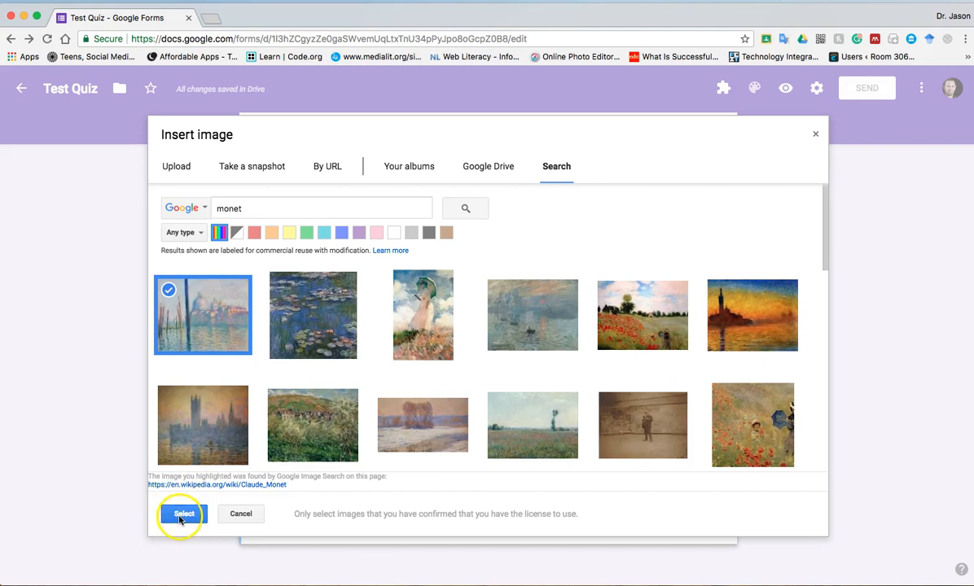
click(181, 516)
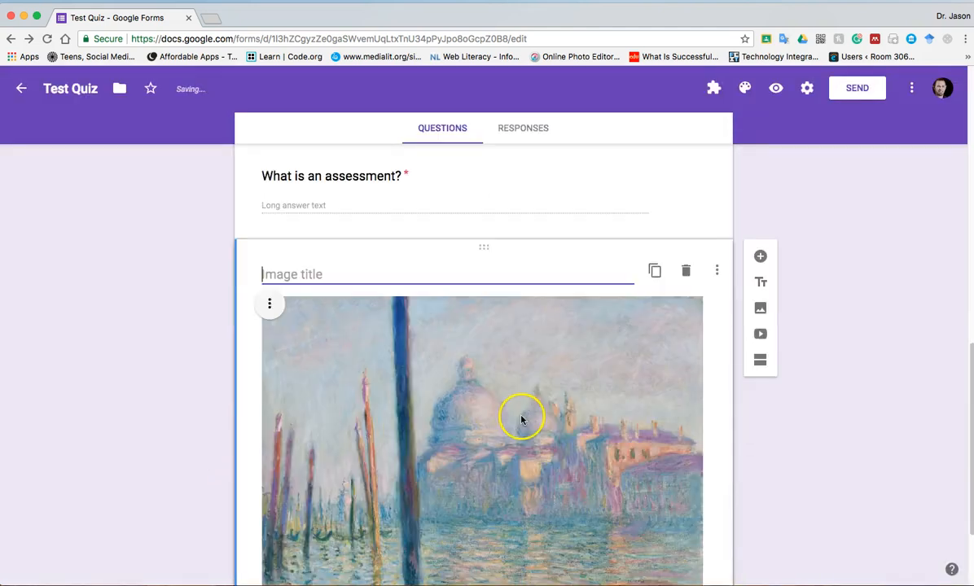
Step: Title the inserted image "Monet" and add a question below it reading "How did Monet' use color to show emotion in this work?"
text(Monet)
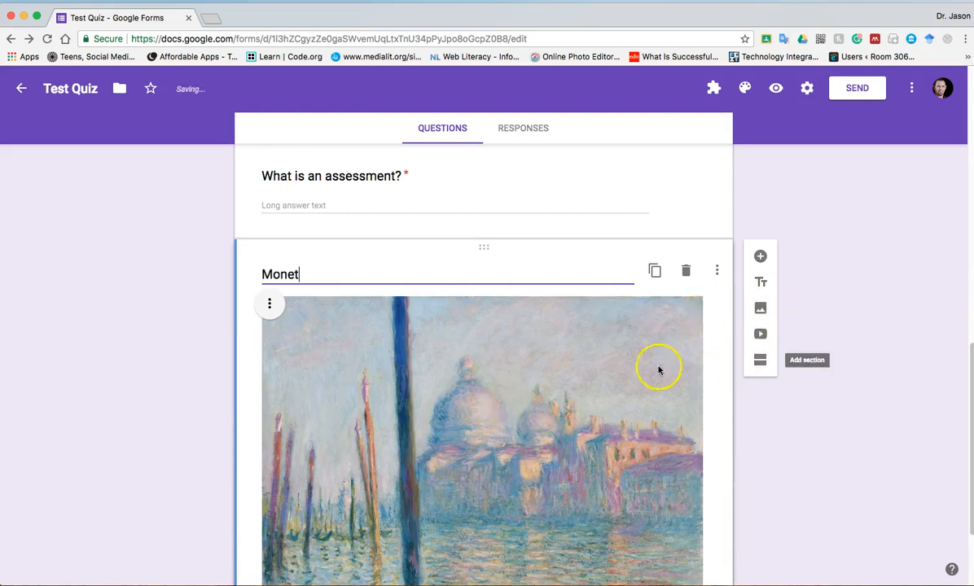
scroll(570, 390, down, 2)
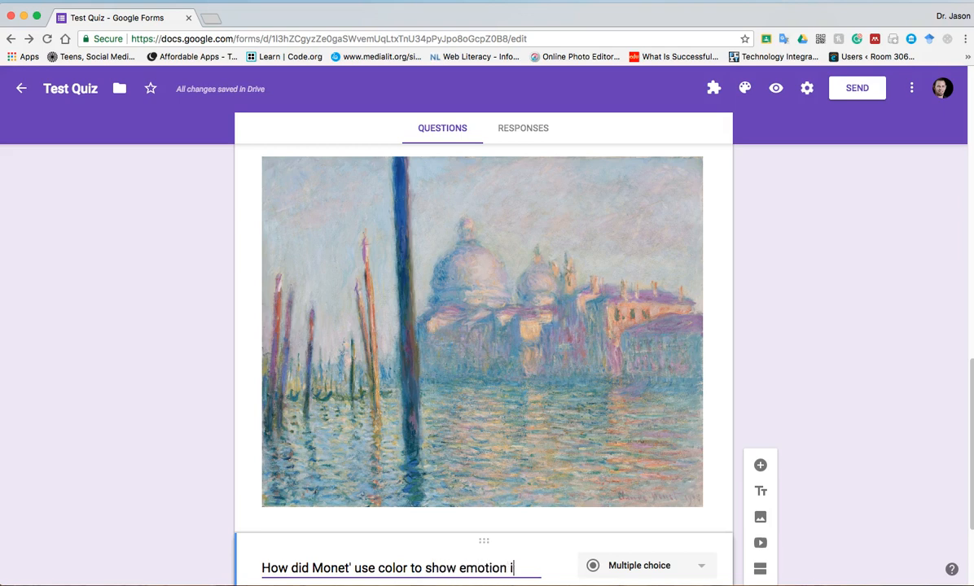
text(n this work?)
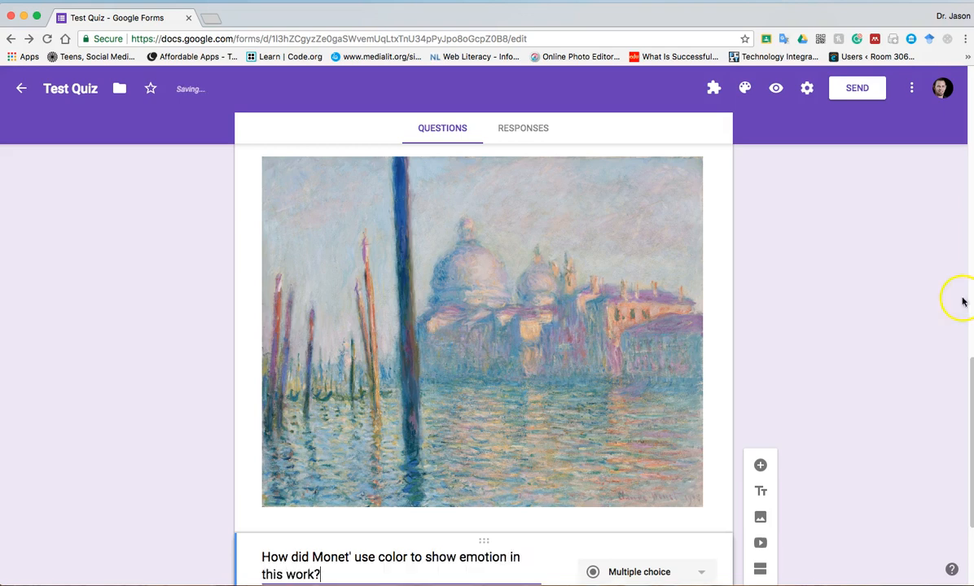
scroll(746, 276, down, 2)
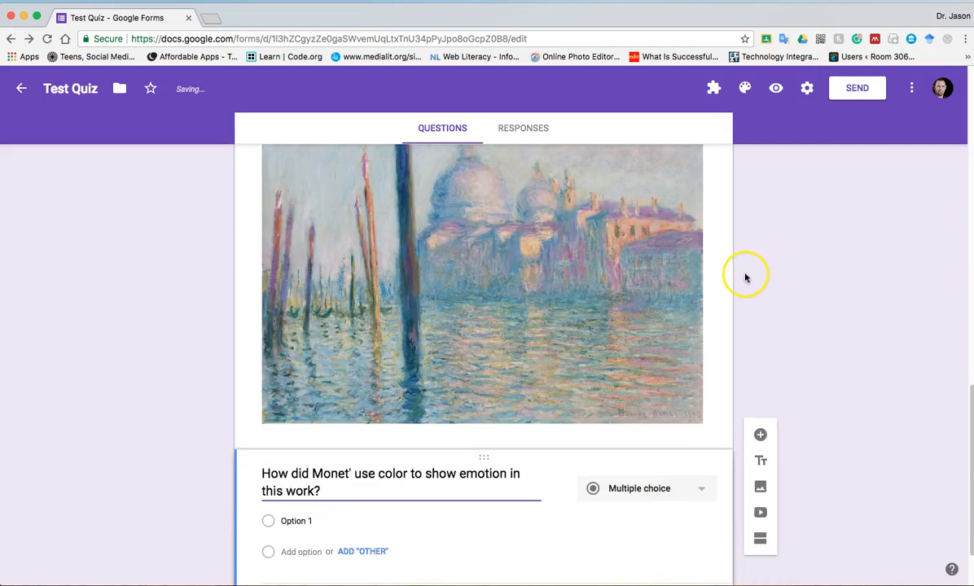
Step: Change the Monet color question to the Paragraph type and make it required
click(626, 494)
click(640, 277)
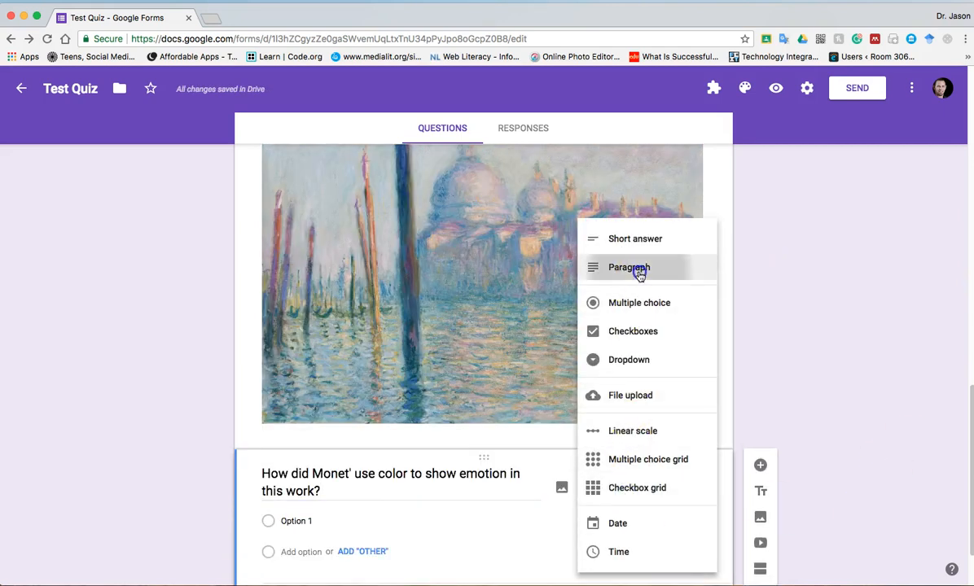
click(681, 523)
Step: Add the painting of the woman with a parasol to the Monet color question, using a Google image search for "monet"
scroll(613, 389, up, 10)
scroll(612, 389, up, 3)
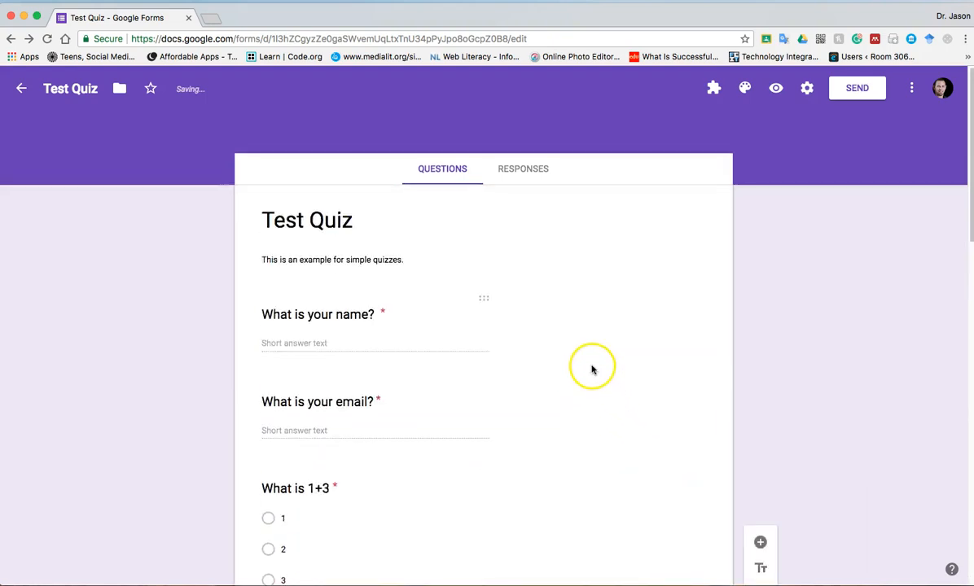
scroll(595, 371, down, 15)
scroll(793, 521, down, 3)
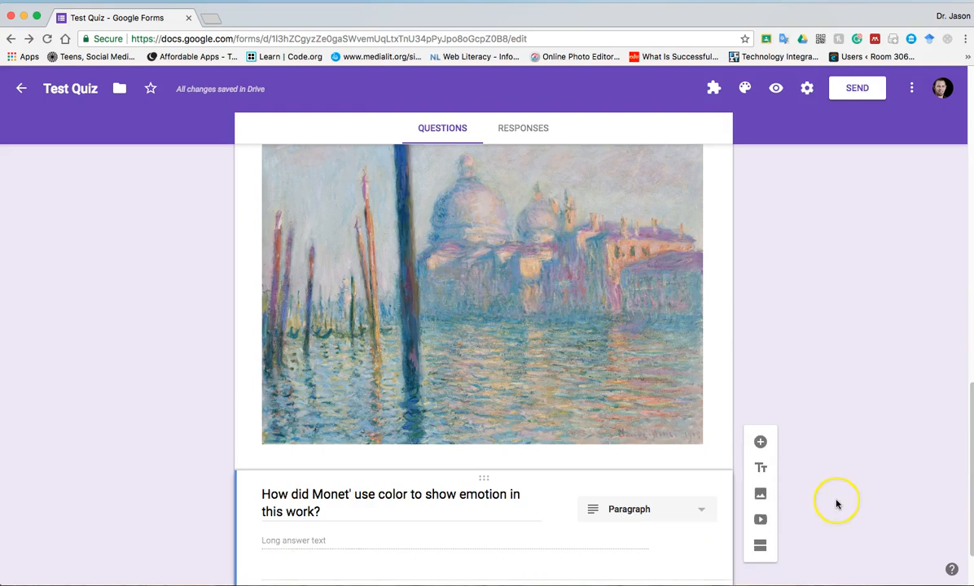
mouse_move(482, 504)
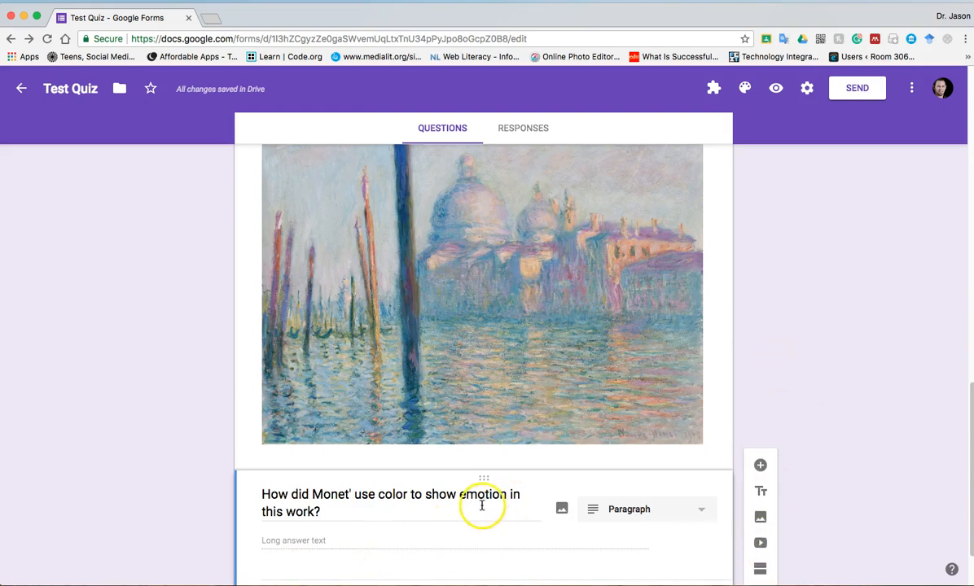
click(561, 511)
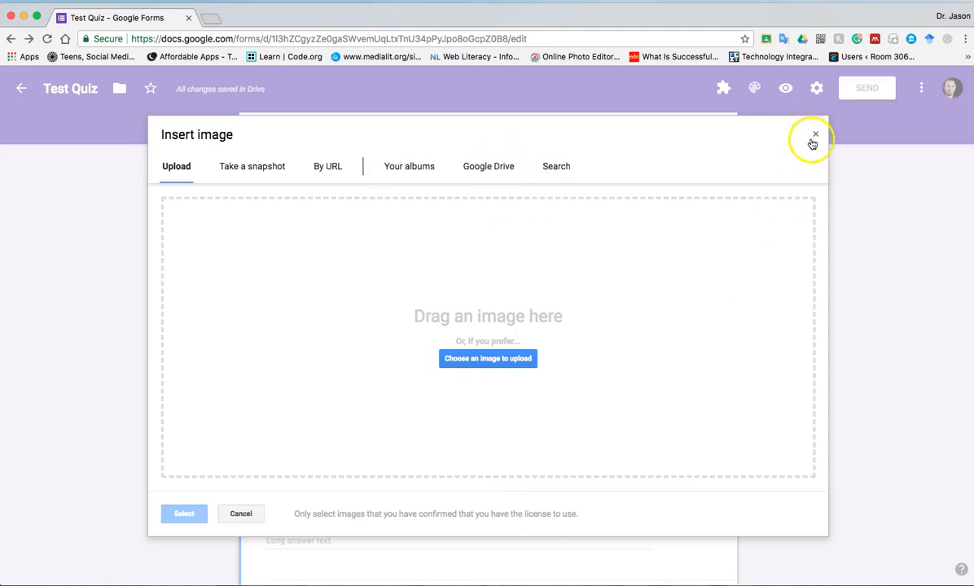
click(559, 169)
text(monet)
key(Return)
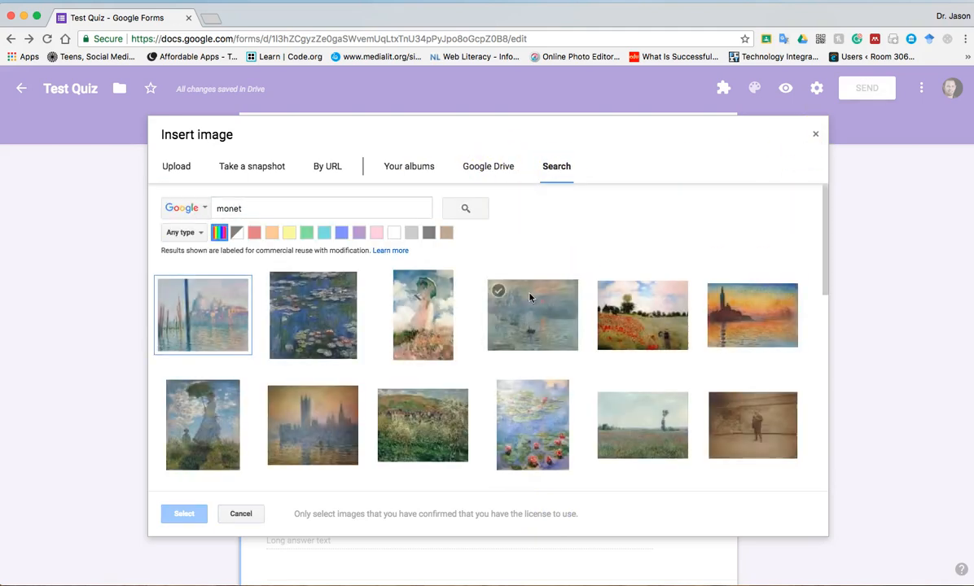
click(416, 318)
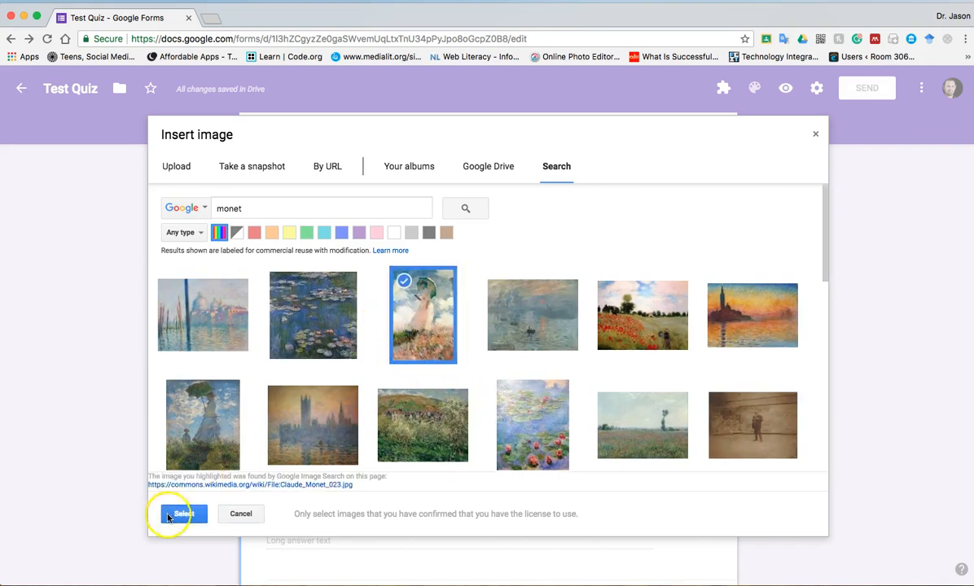
click(183, 514)
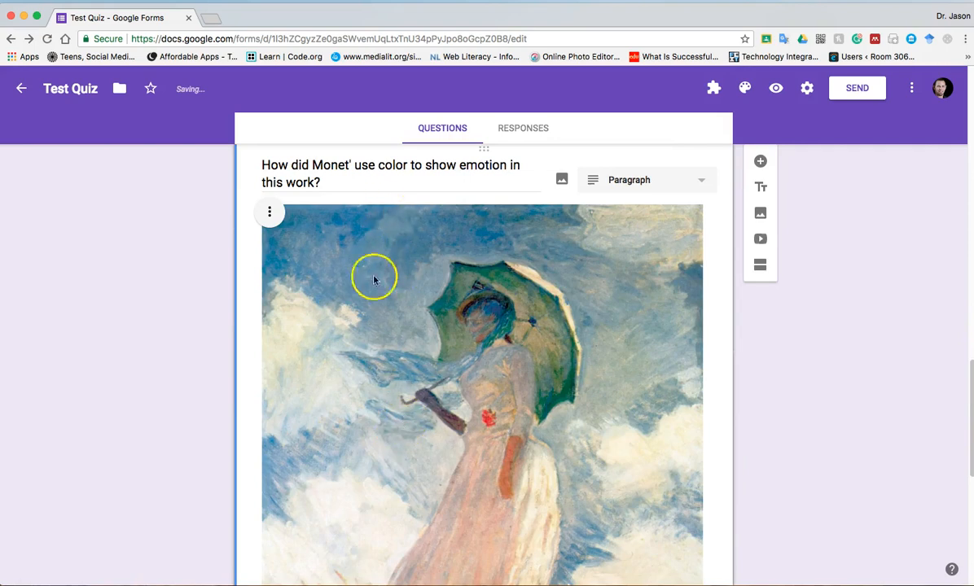
scroll(374, 280, down, 5)
scroll(382, 341, up, 7)
scroll(397, 336, down, 3)
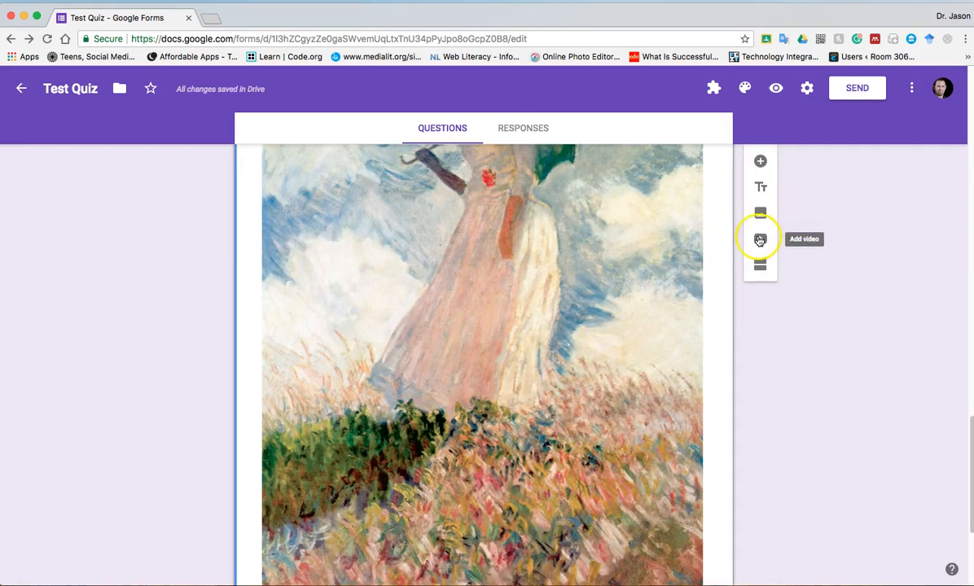
scroll(793, 306, up, 4)
scroll(793, 306, down, 7)
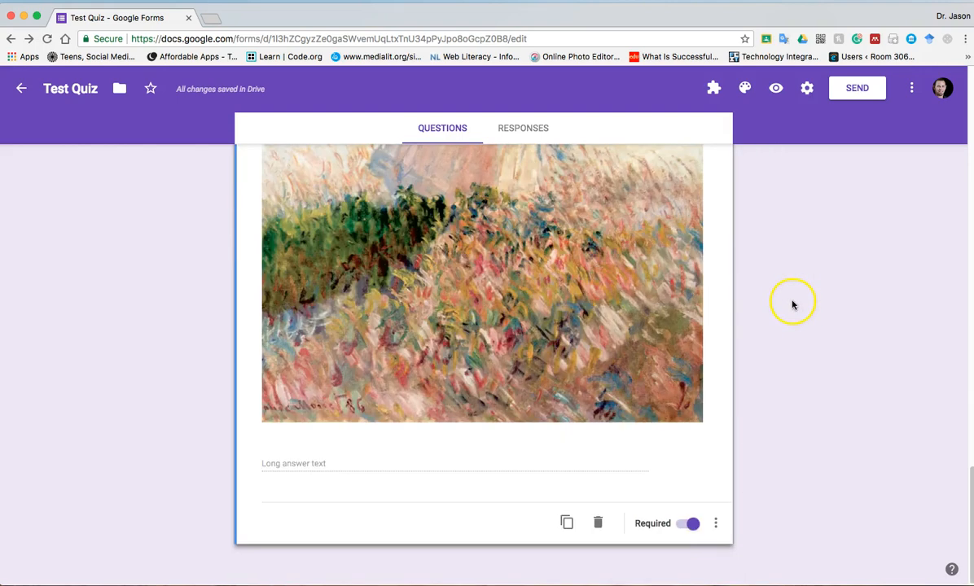
Step: Search YouTube for "oh captain my captain", insert the first video, "O Captain! My Captain! by Walt Whitman", and title it "Poem"
scroll(793, 307, up, 2)
click(761, 241)
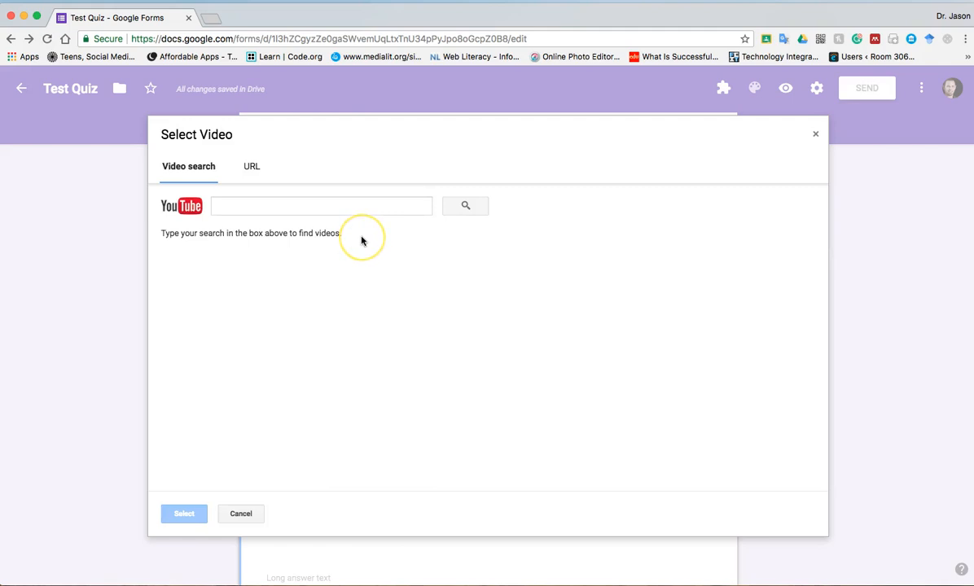
click(318, 200)
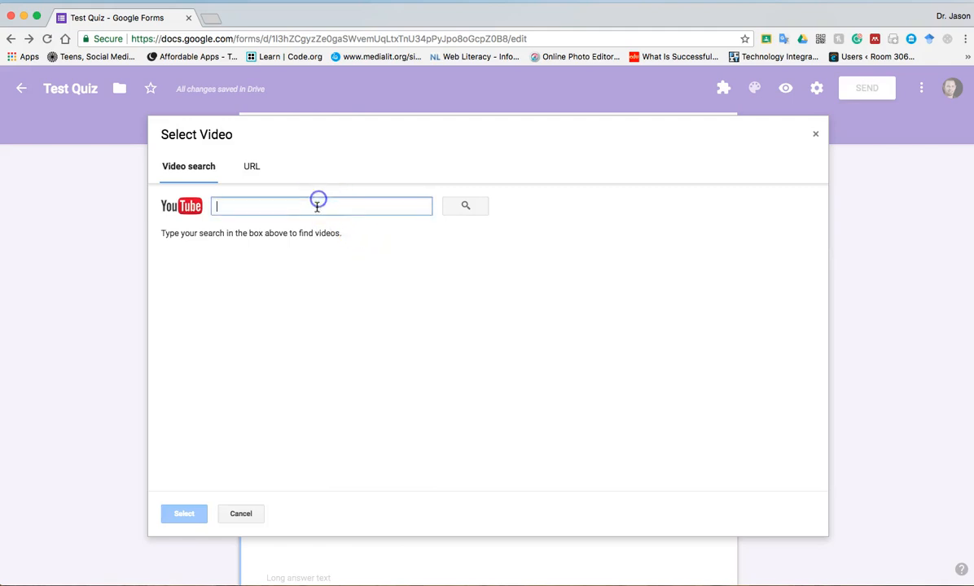
text(Who is the narrator of the poem?)
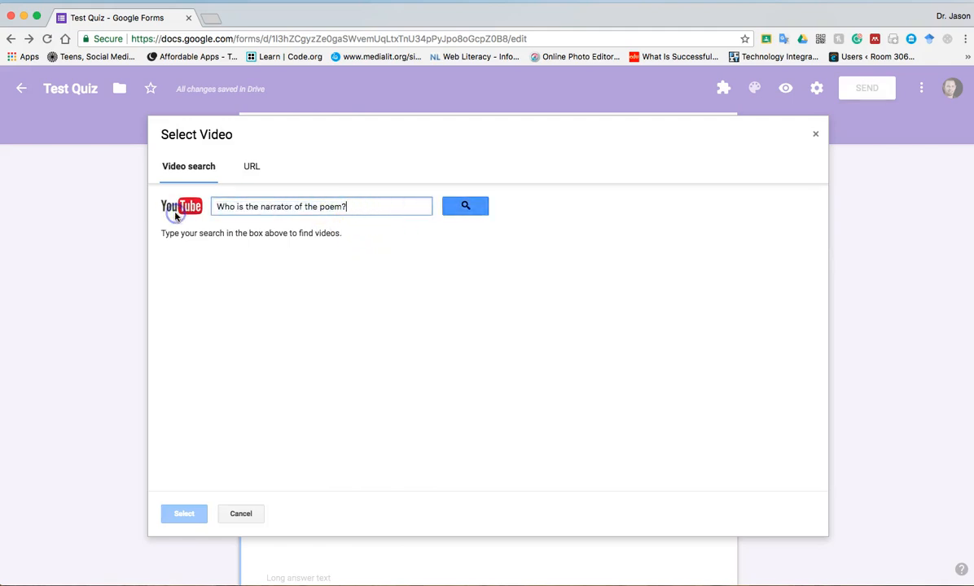
key(super+a)
text(oh c)
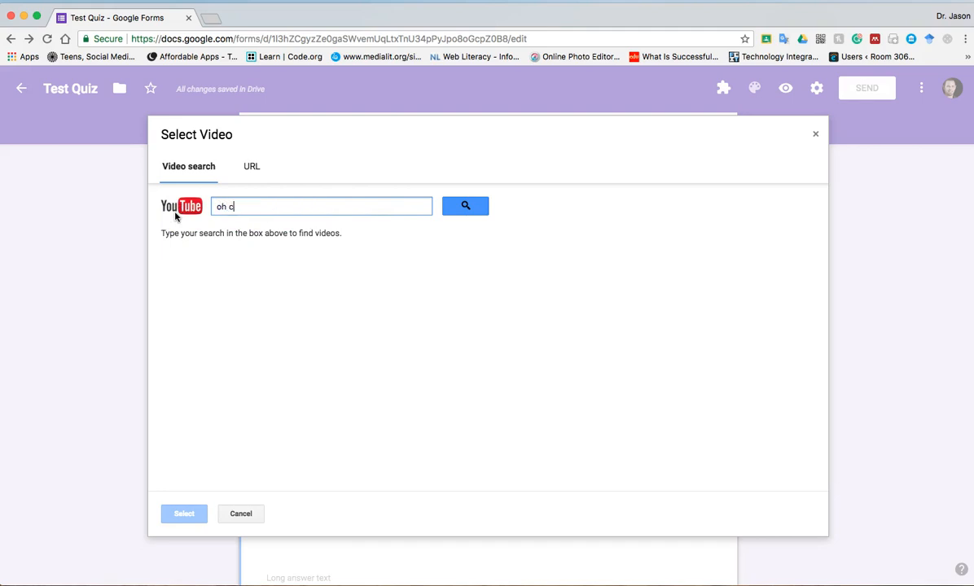
text(aptain my captain)
key(Return)
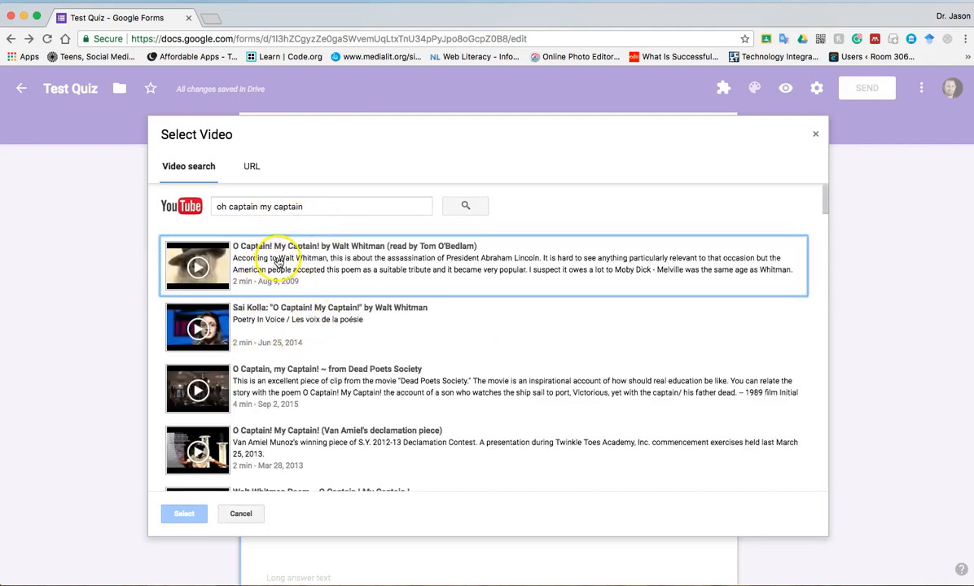
click(277, 261)
click(179, 513)
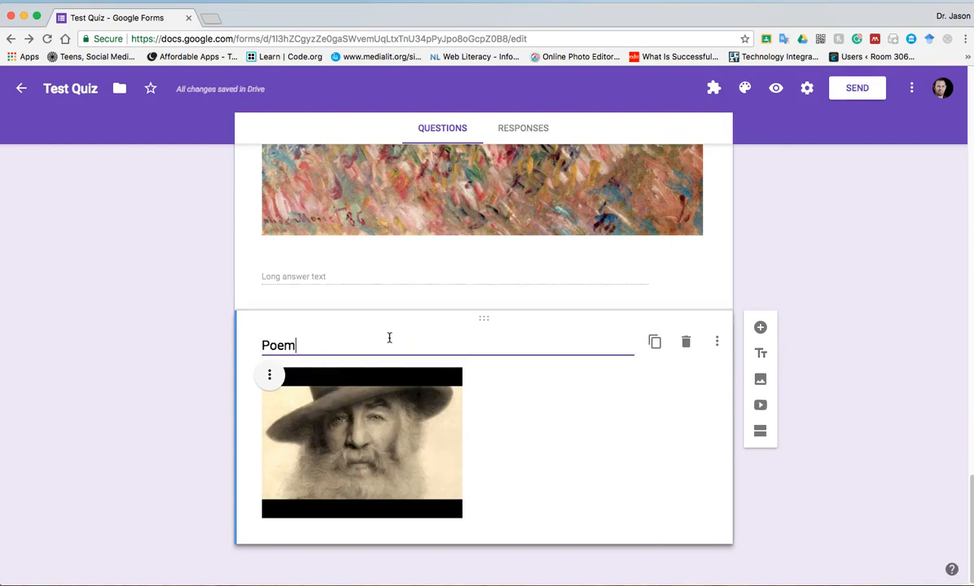
Step: Add a multiple-choice question reading "Who is the narrator?" below the poem video
click(760, 327)
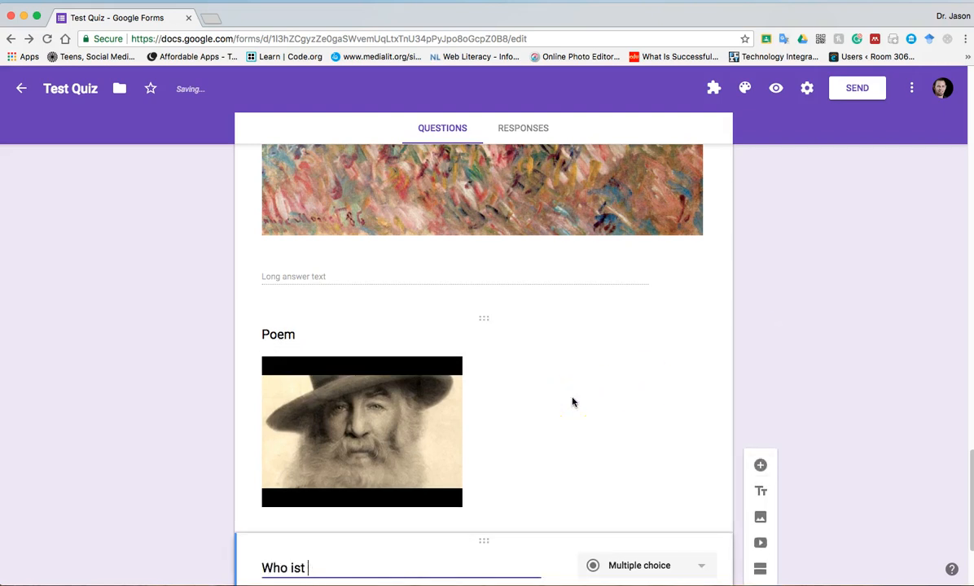
text(Who is the c)
key(BackSpace)
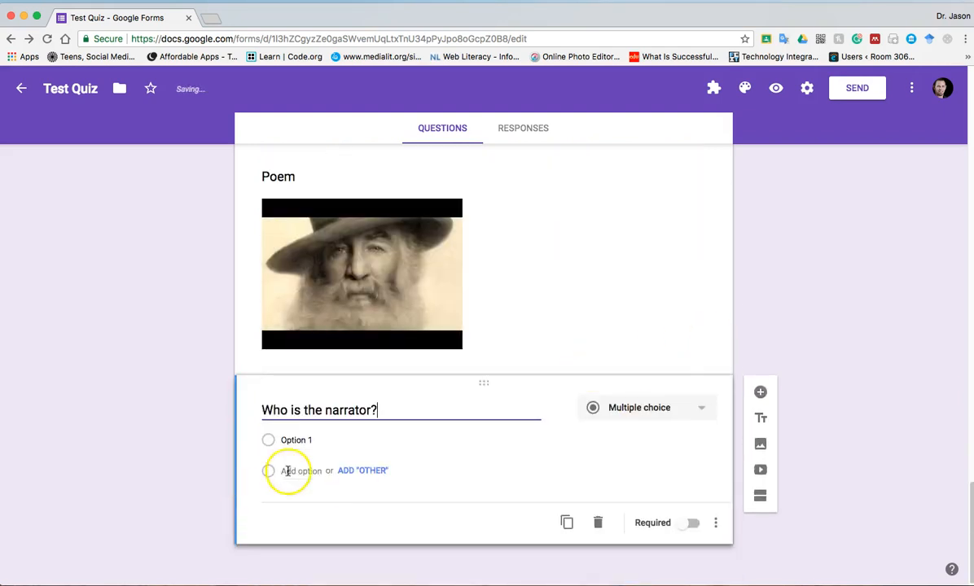
Step: Give the narrator question the answer options "The father" and "The son", and make it required
click(309, 440)
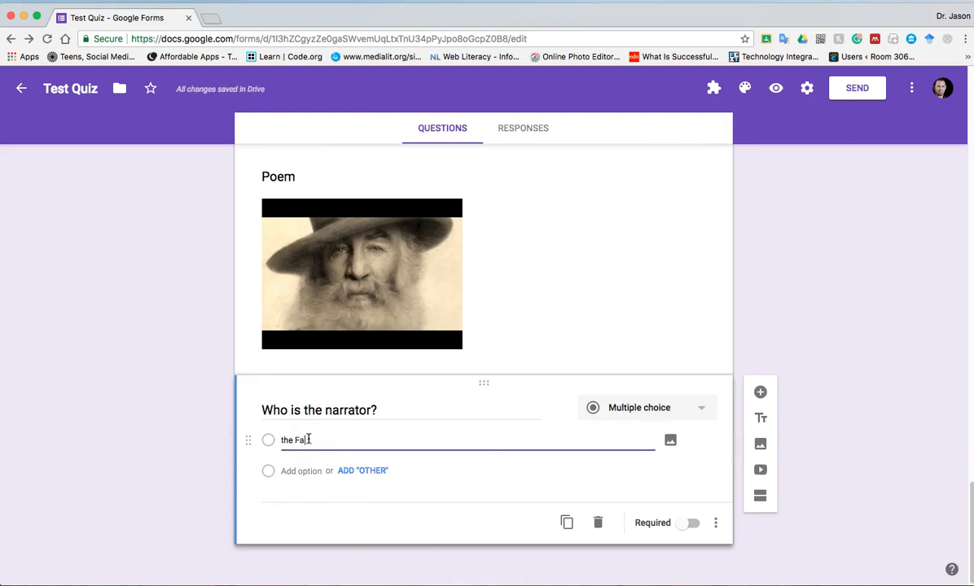
text(the Father)
key(Return)
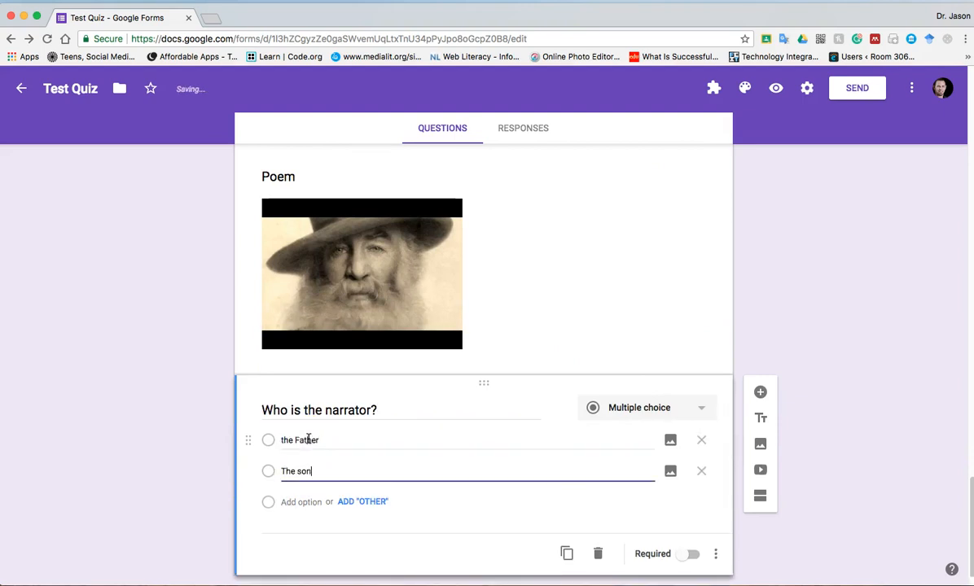
click(269, 439)
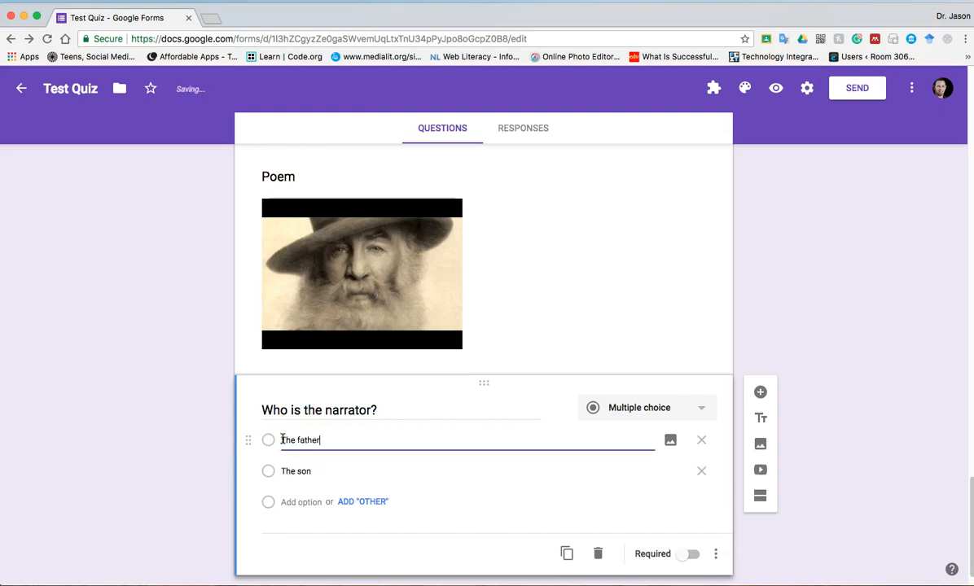
click(691, 555)
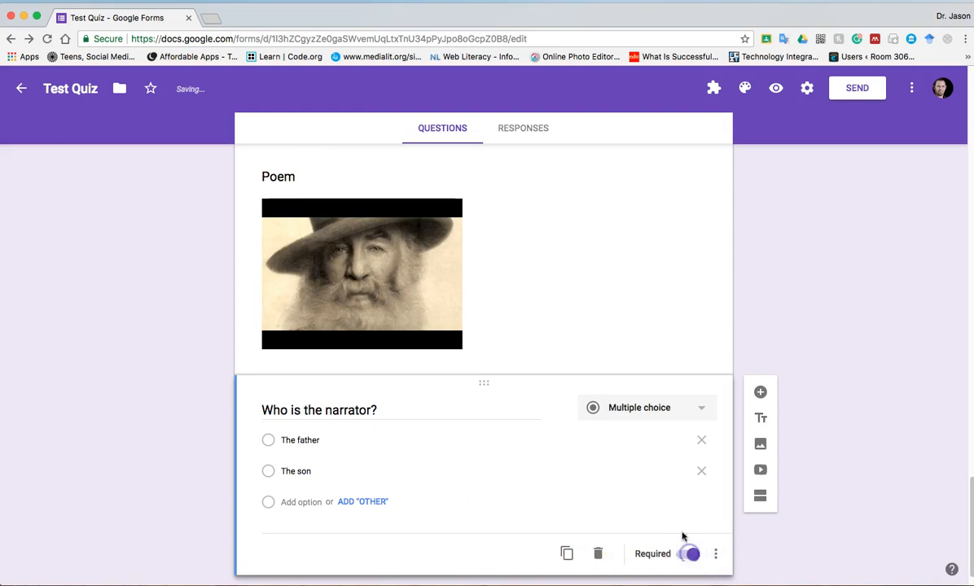
Step: Review the quiz's questions and images, including the wording of the assessment question
scroll(826, 479, up, 5)
scroll(826, 479, up, 5)
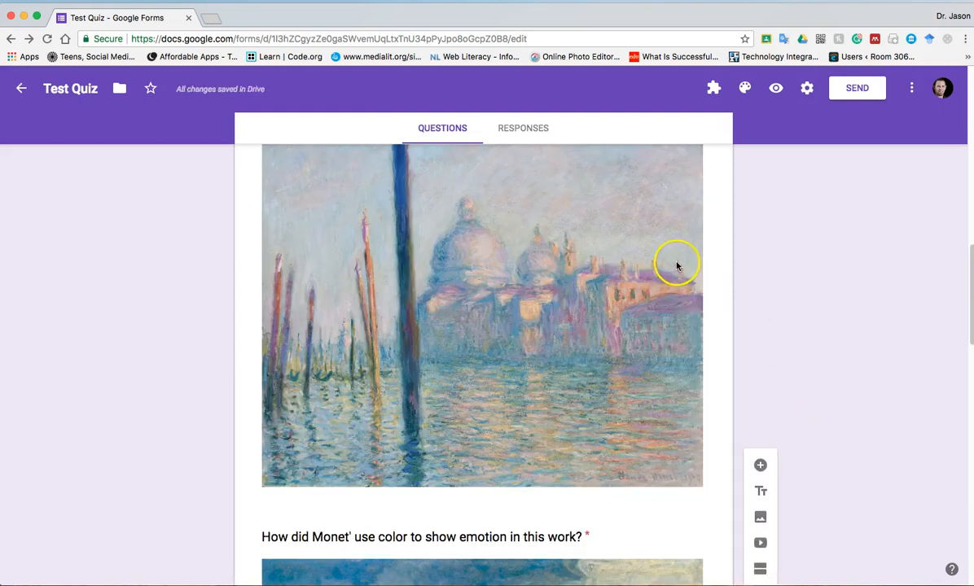
scroll(825, 285, up, 10)
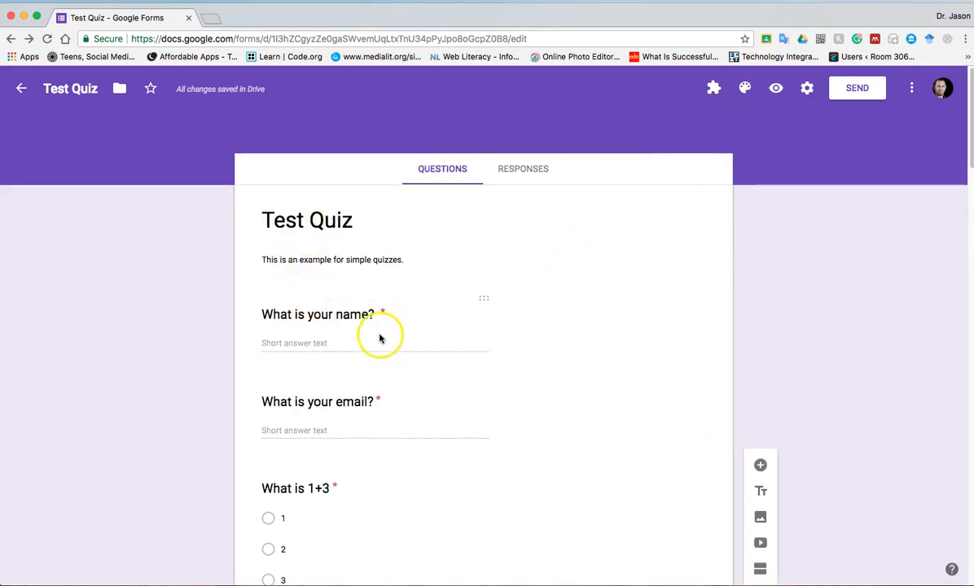
scroll(367, 385, down, 5)
scroll(367, 385, down, 15)
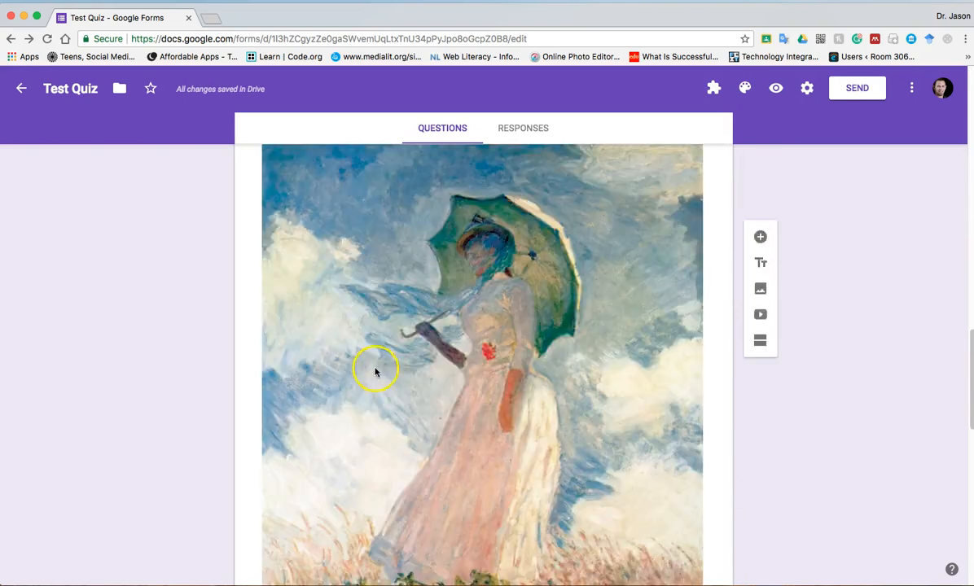
scroll(387, 350, up, 12)
scroll(407, 334, up, 15)
scroll(405, 346, down, 10)
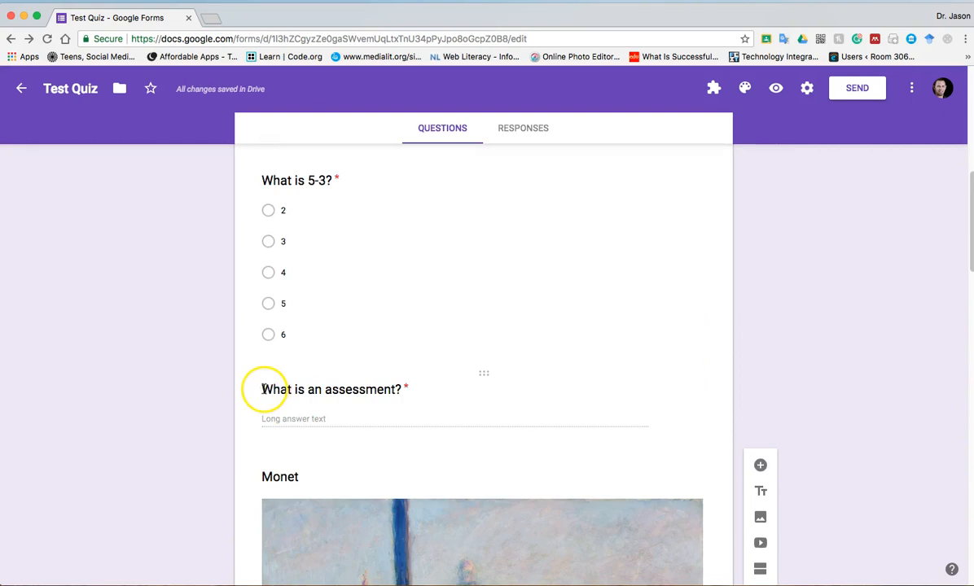
click(272, 393)
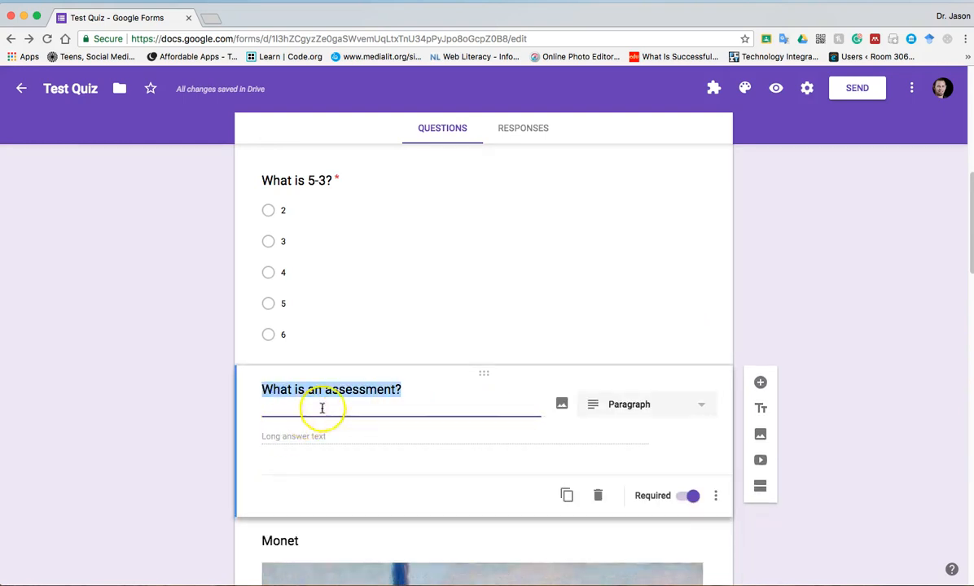
click(846, 263)
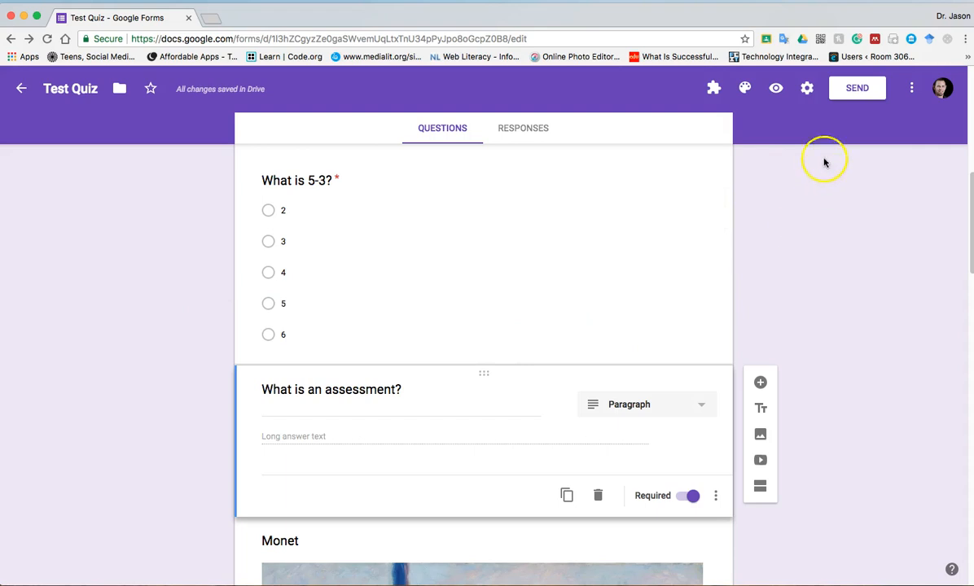
Step: Lift the restriction to University of Central Arkansas users, make the form a quiz releasing grades immediately after each submission, and save the settings
click(806, 88)
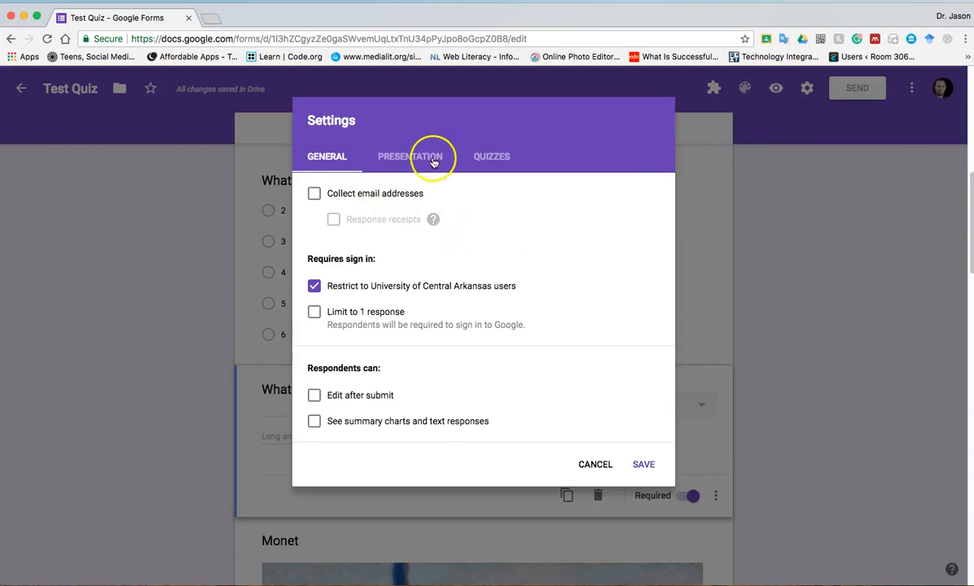
click(313, 286)
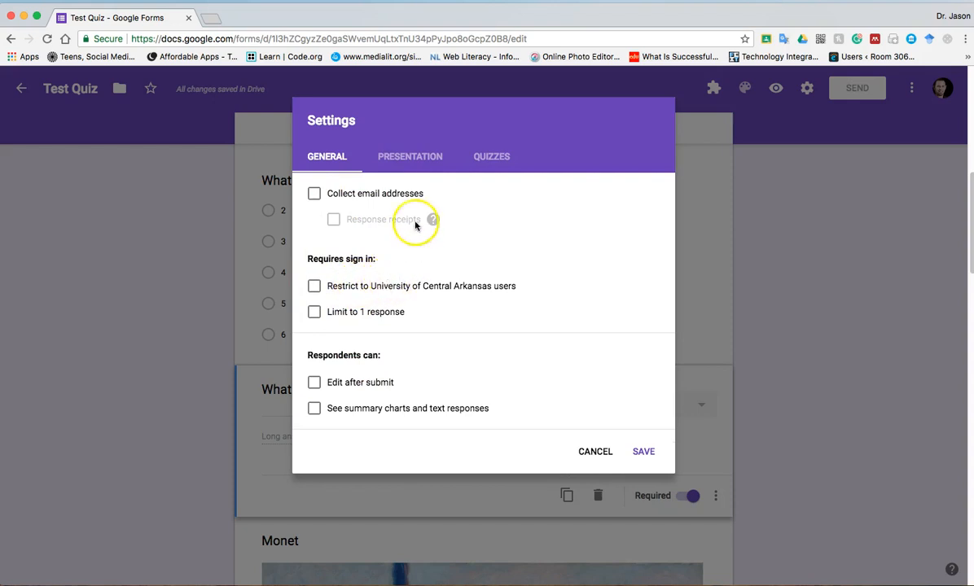
click(413, 159)
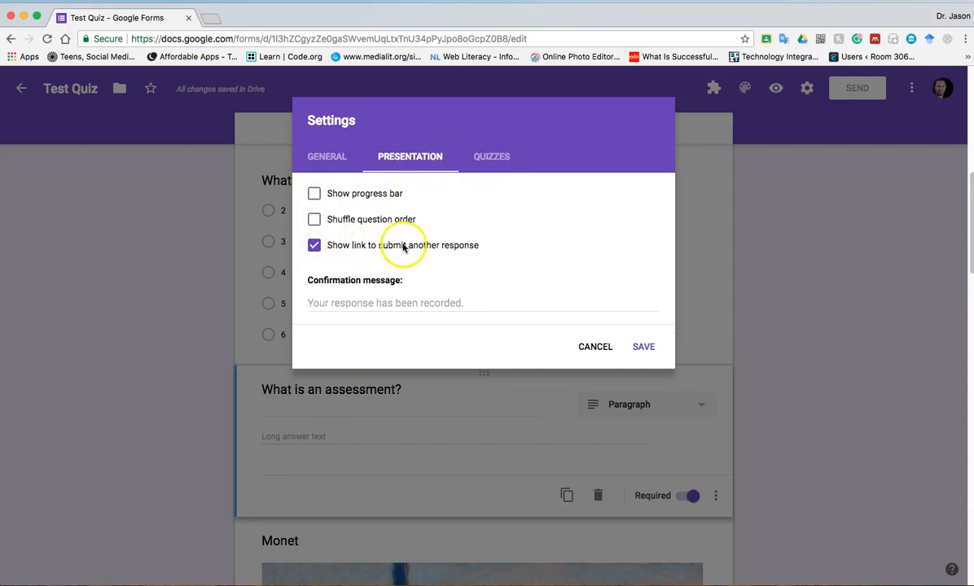
click(482, 159)
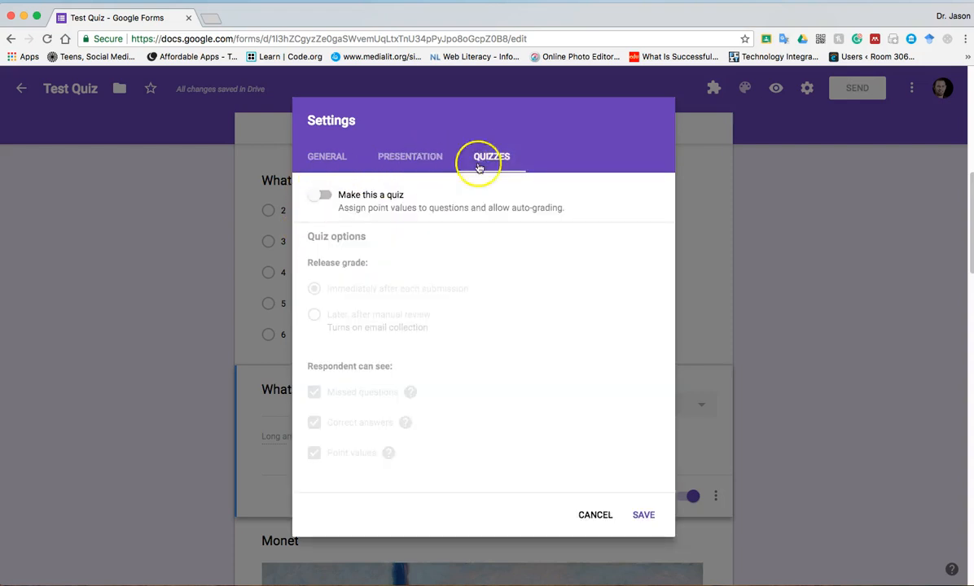
click(322, 194)
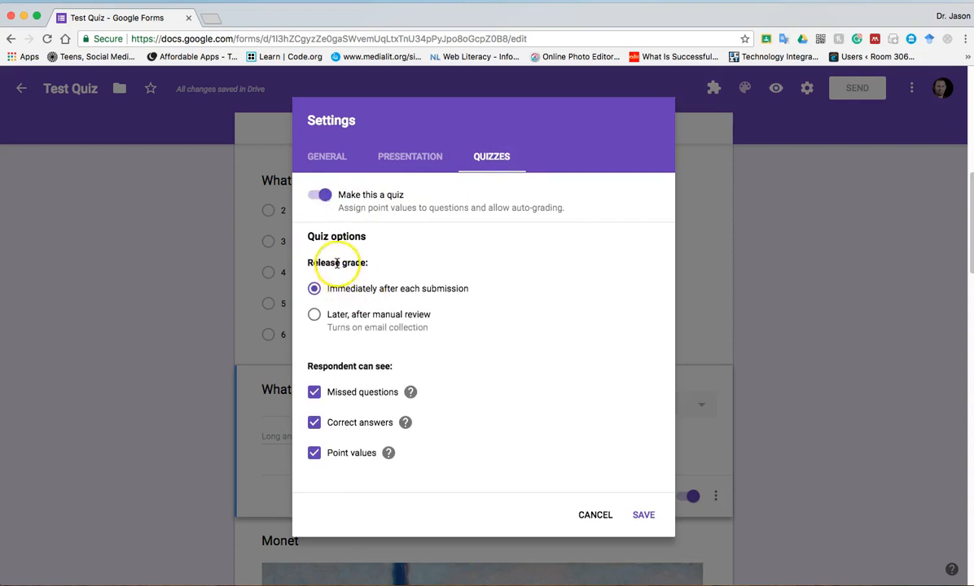
click(340, 318)
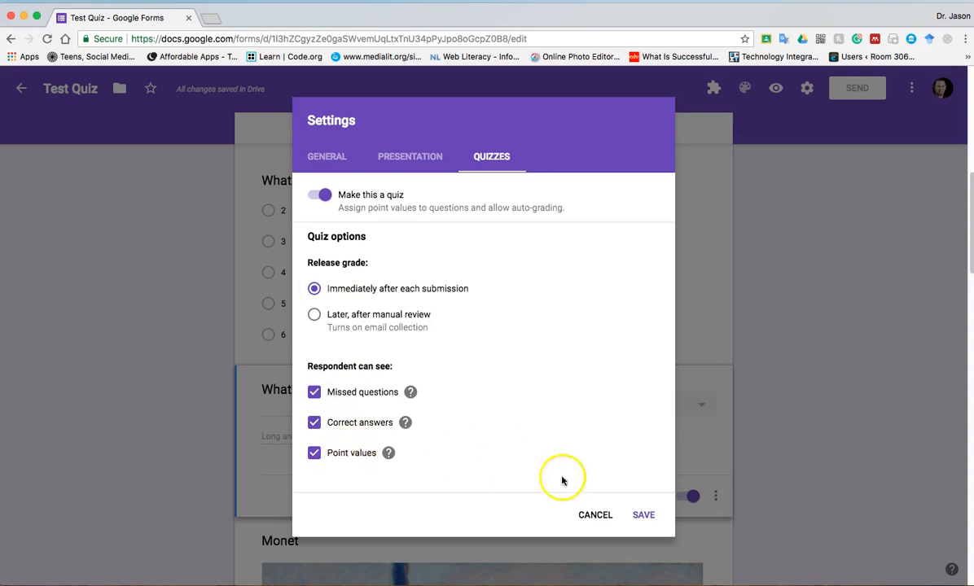
click(644, 517)
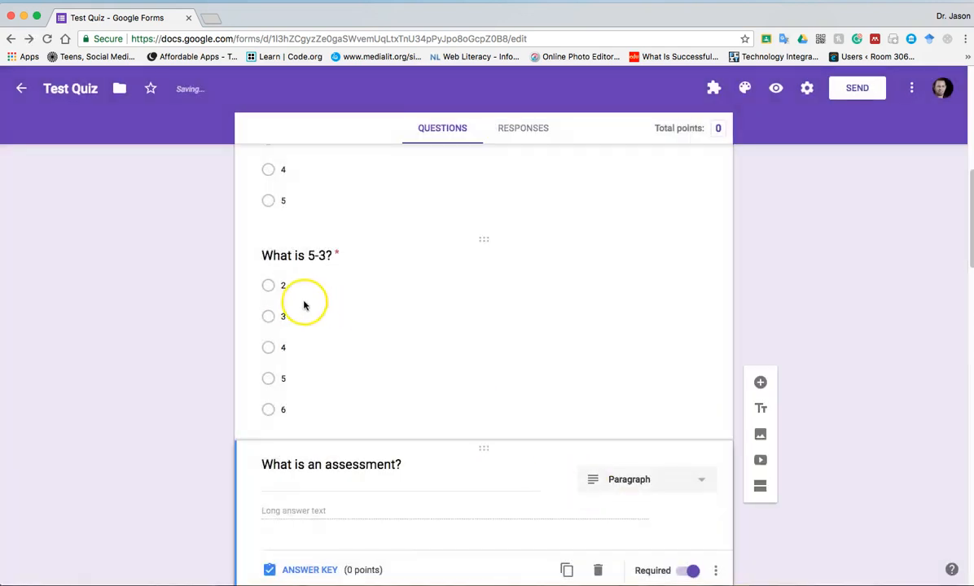
Step: In the answer key for "What is 1+3", assign 3 points and mark 4 as the correct answer
scroll(302, 304, up, 10)
scroll(291, 304, down, 5)
click(293, 251)
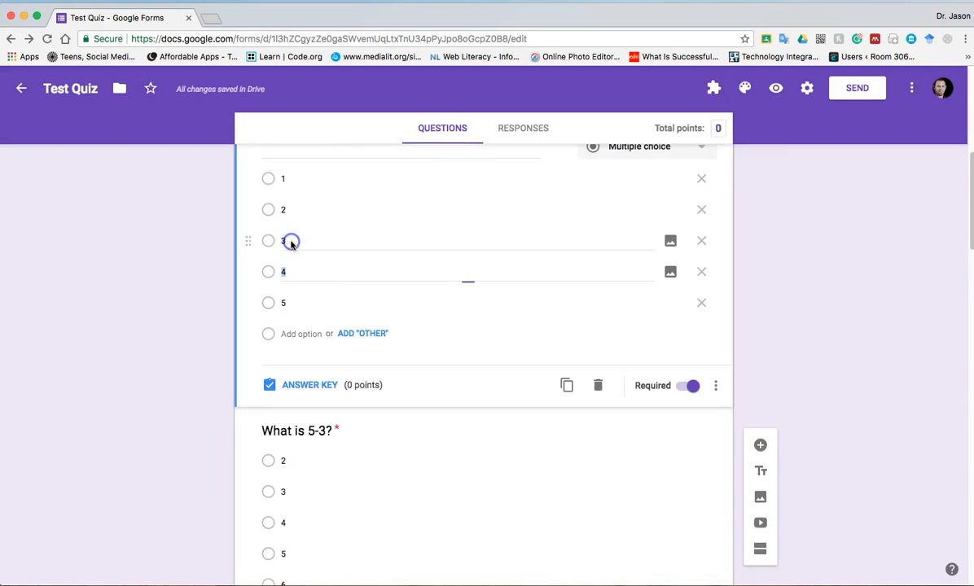
click(309, 526)
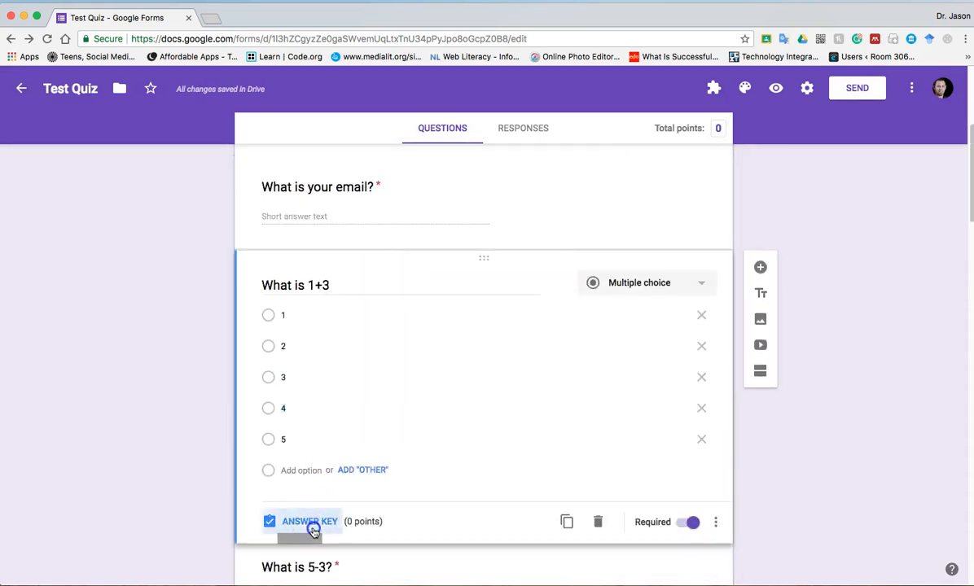
scroll(342, 414, down, 1)
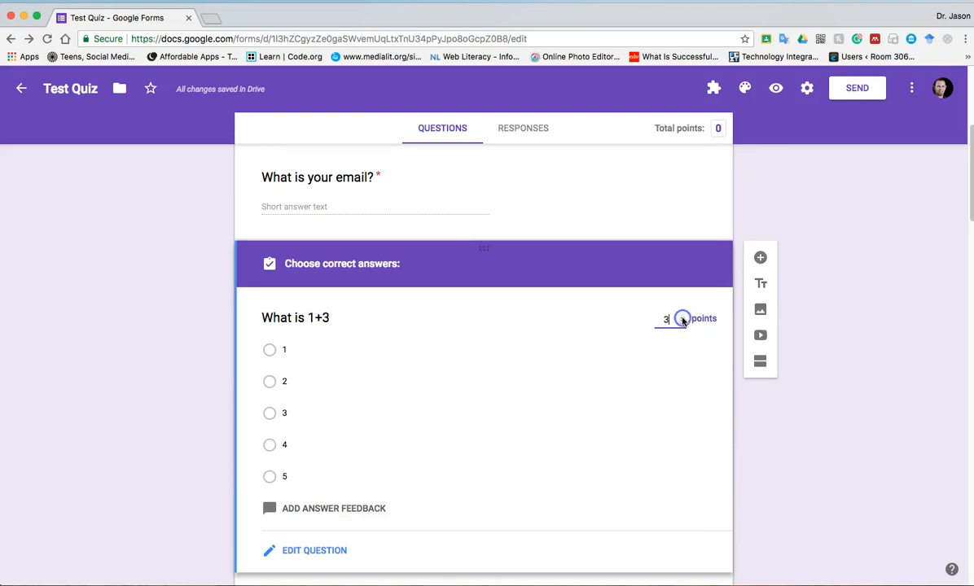
click(269, 445)
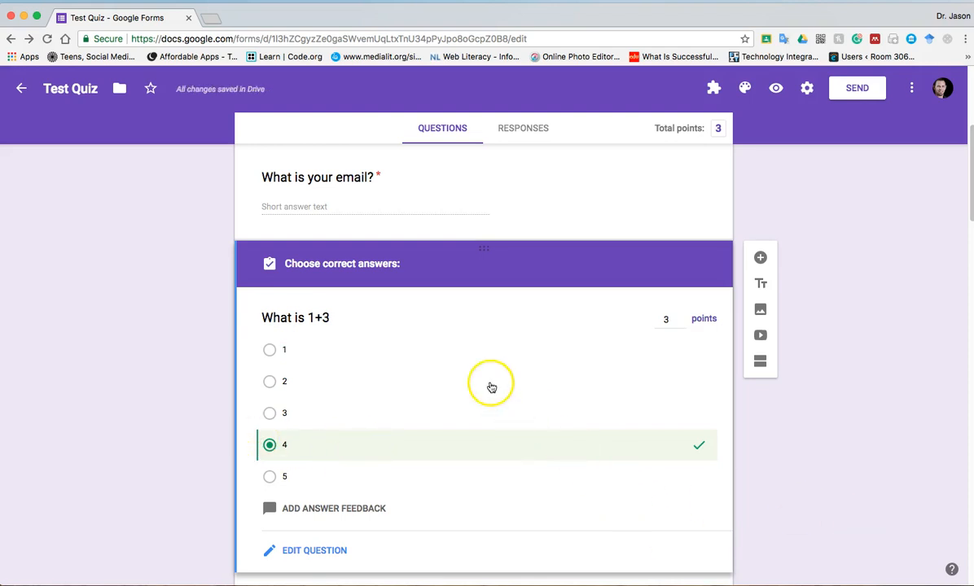
Step: In the answer key for "What is 5-3?", assign 3 points and mark 2 as the correct answer
scroll(460, 358, down, 5)
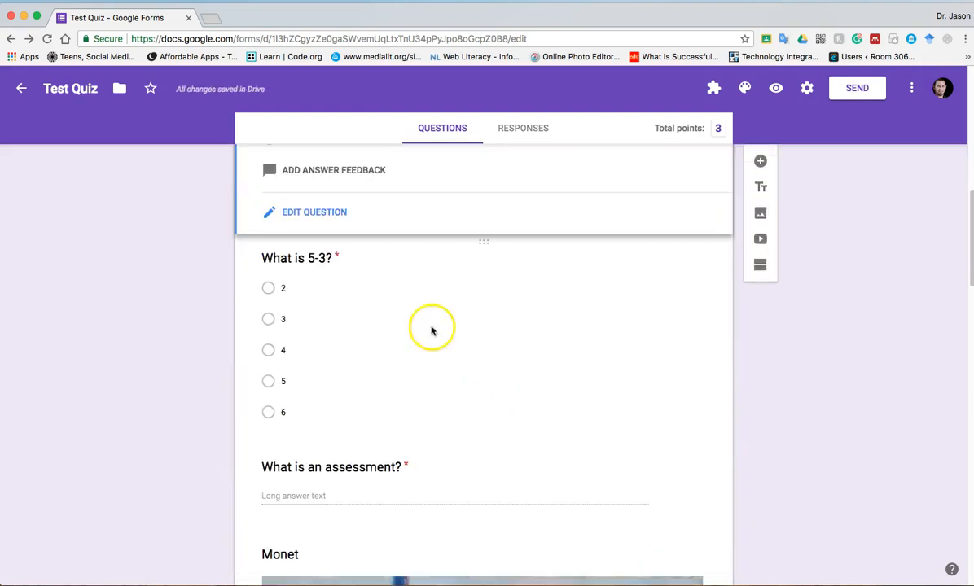
click(326, 377)
click(295, 409)
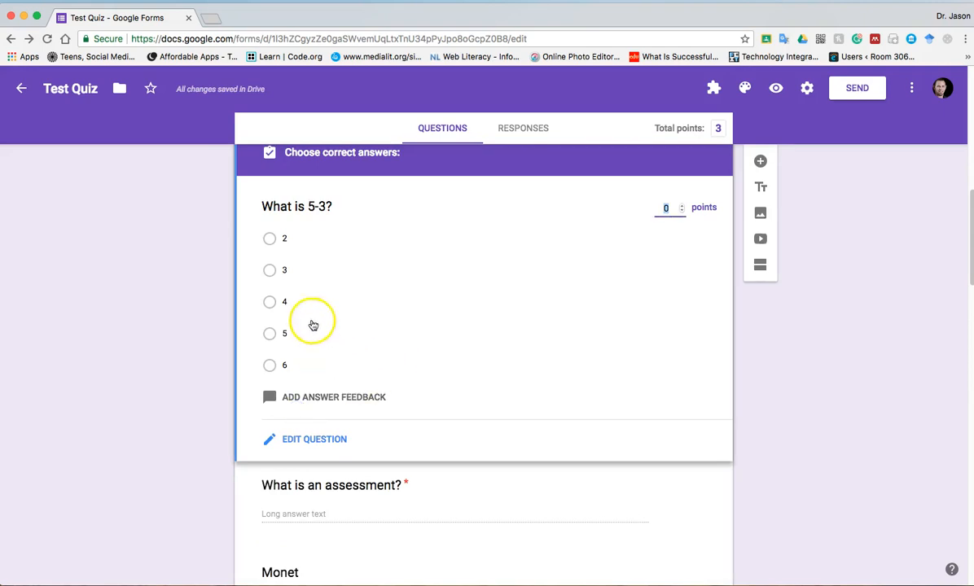
click(683, 205)
click(682, 206)
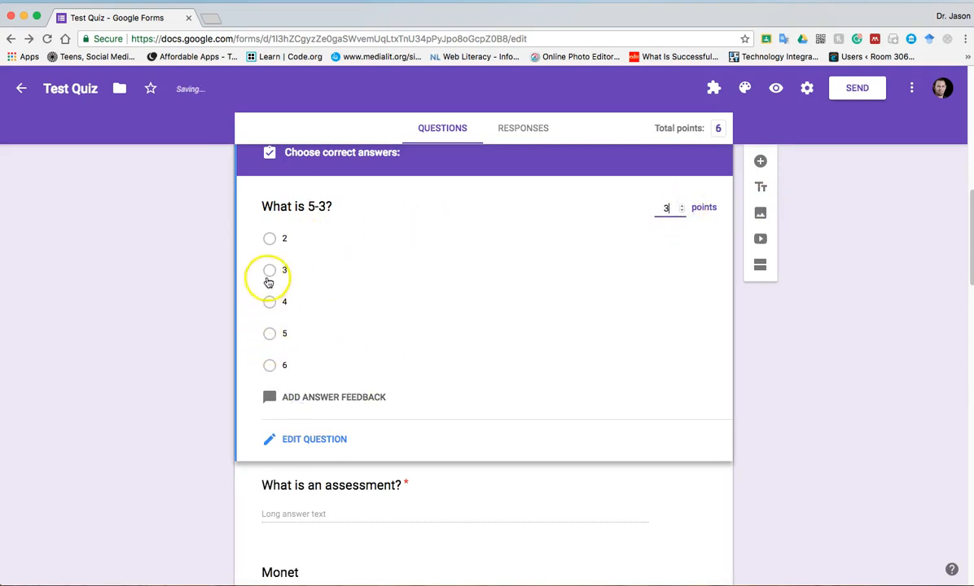
click(270, 238)
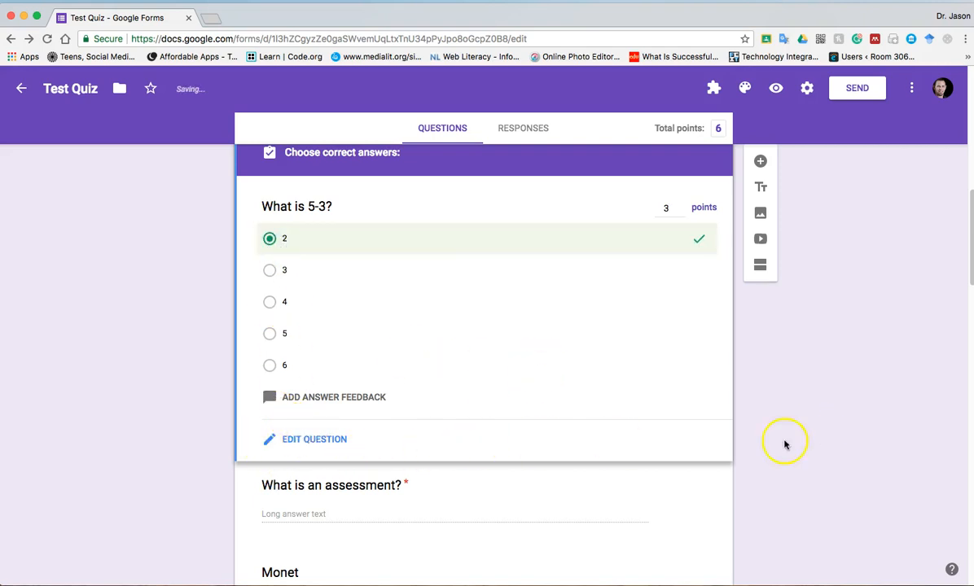
Step: Add the feedback "That is not correct" for incorrect answers to the 5-3 question
scroll(570, 408, down, 2)
click(350, 309)
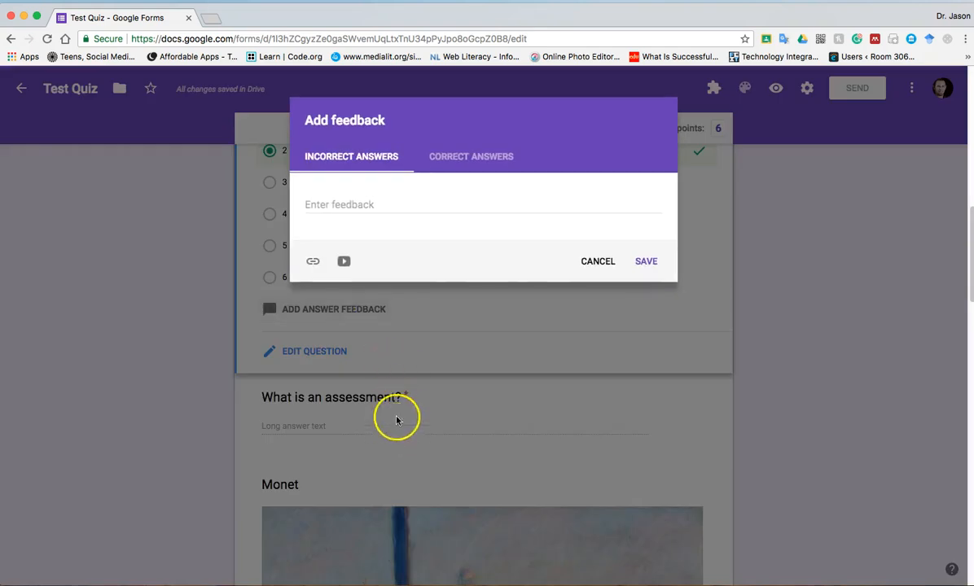
click(437, 211)
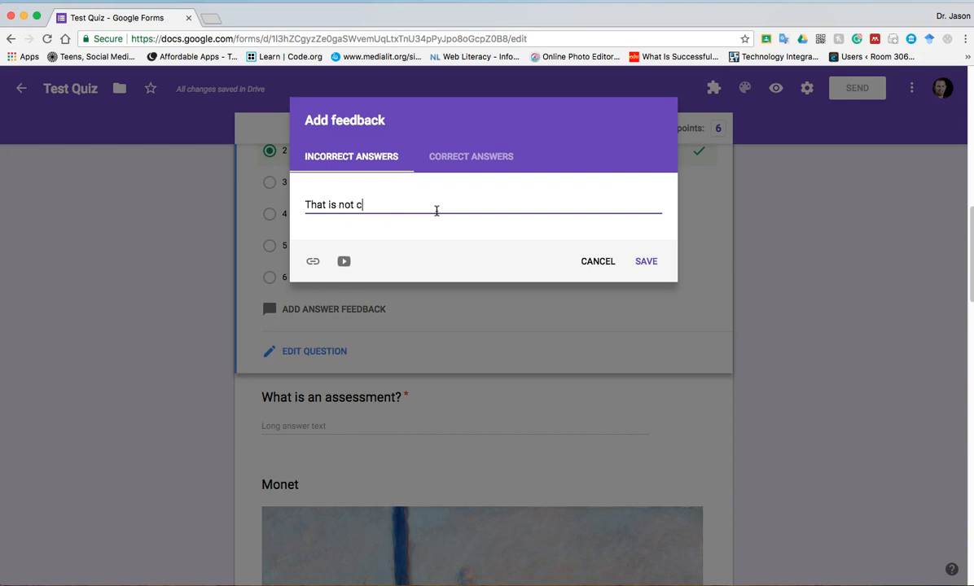
click(497, 156)
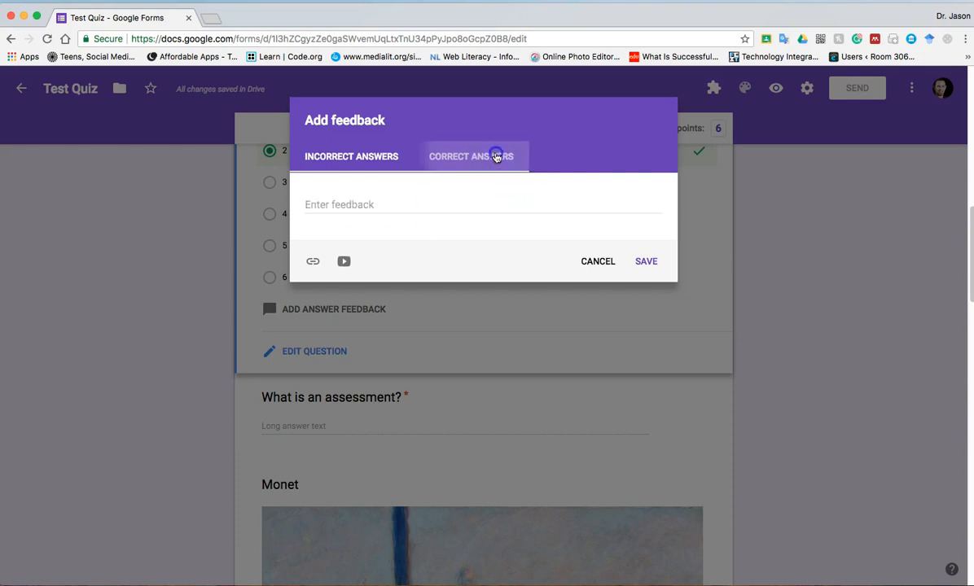
click(416, 208)
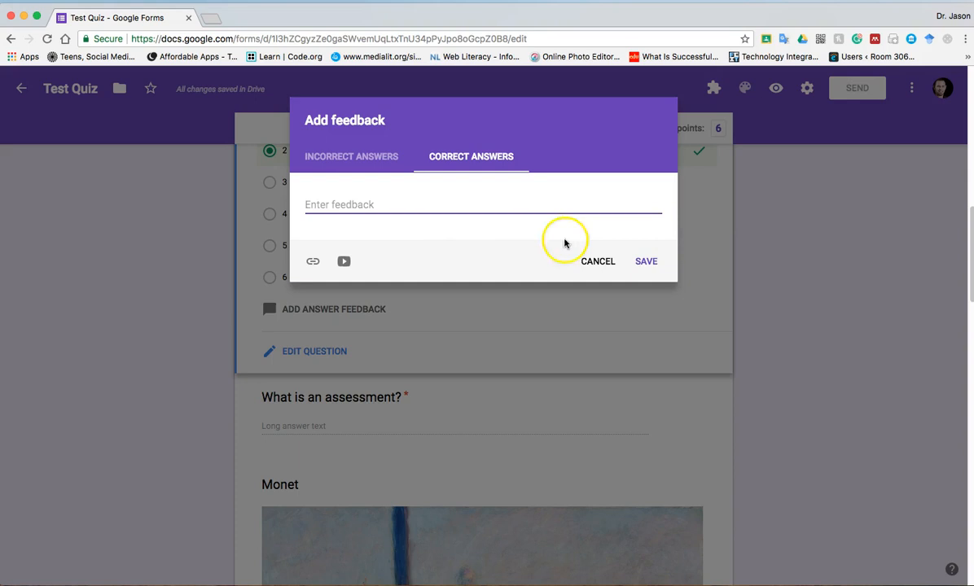
click(646, 260)
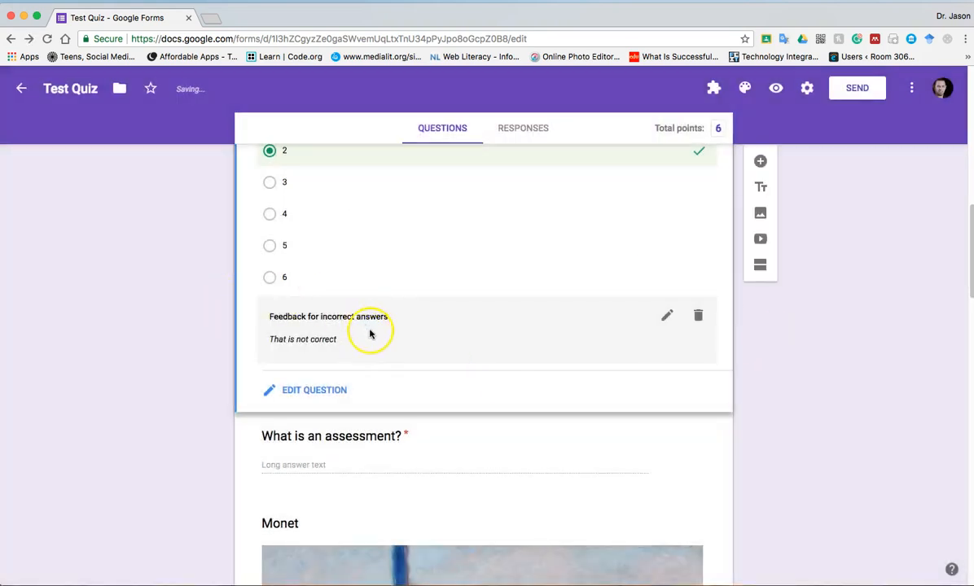
Step: Open the answer key of the long-answer question with the Monet painting and examine its grading and feedback options
scroll(379, 342, down, 8)
scroll(389, 350, up, 3)
scroll(391, 347, up, 1)
scroll(396, 336, down, 6)
scroll(384, 272, down, 3)
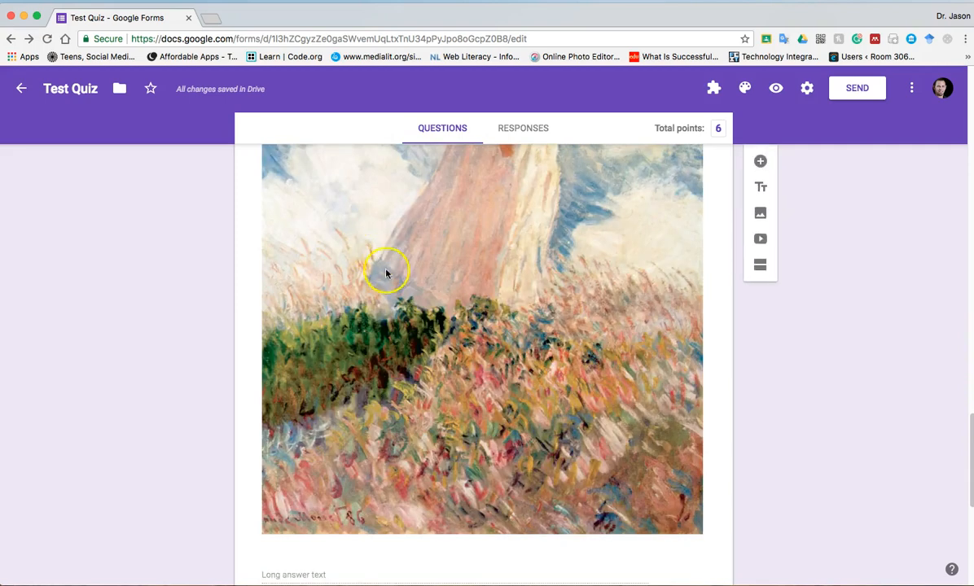
scroll(387, 275, down, 5)
scroll(371, 256, up, 2)
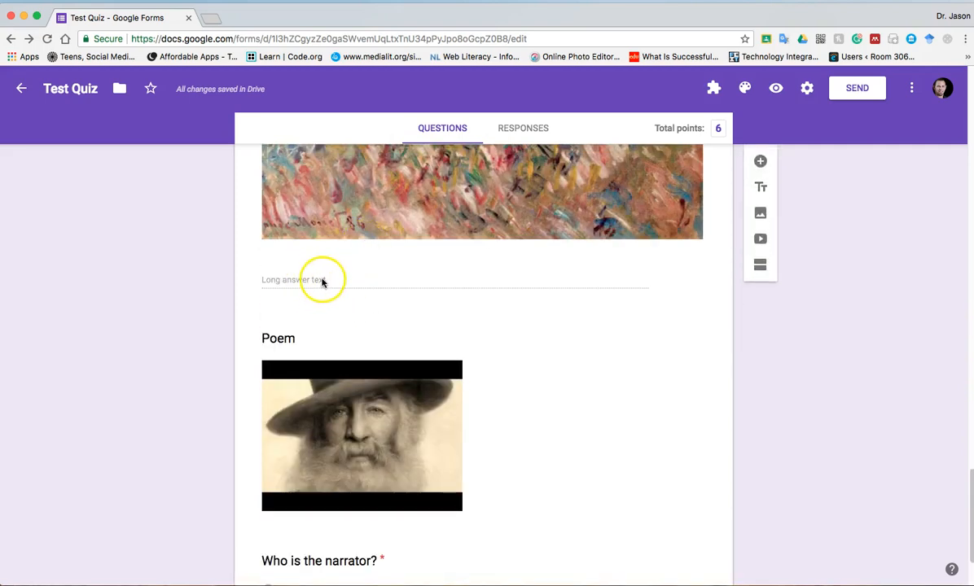
click(323, 281)
scroll(389, 350, down, 10)
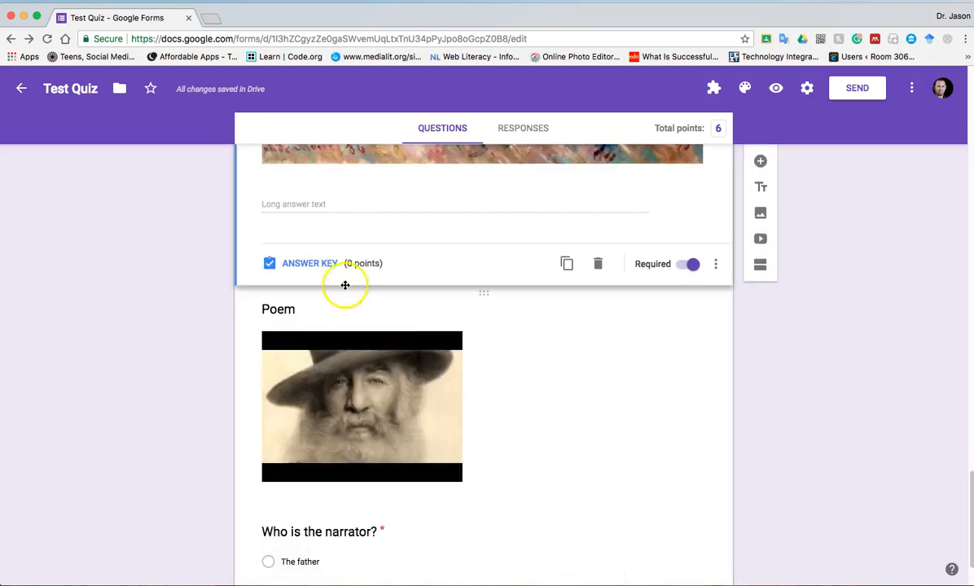
click(313, 264)
scroll(381, 375, down, 10)
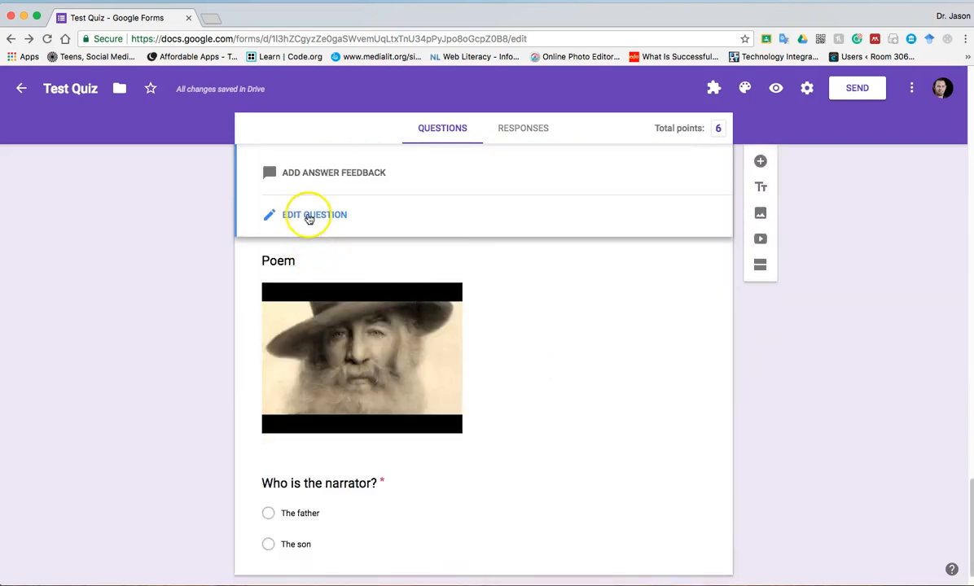
scroll(310, 218, up, 2)
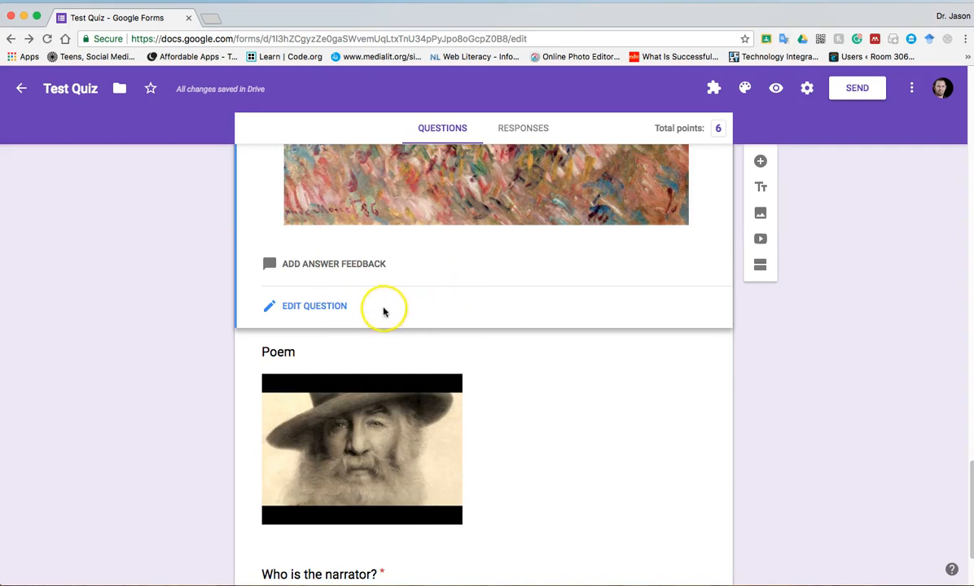
scroll(383, 307, up, 5)
scroll(384, 305, down, 8)
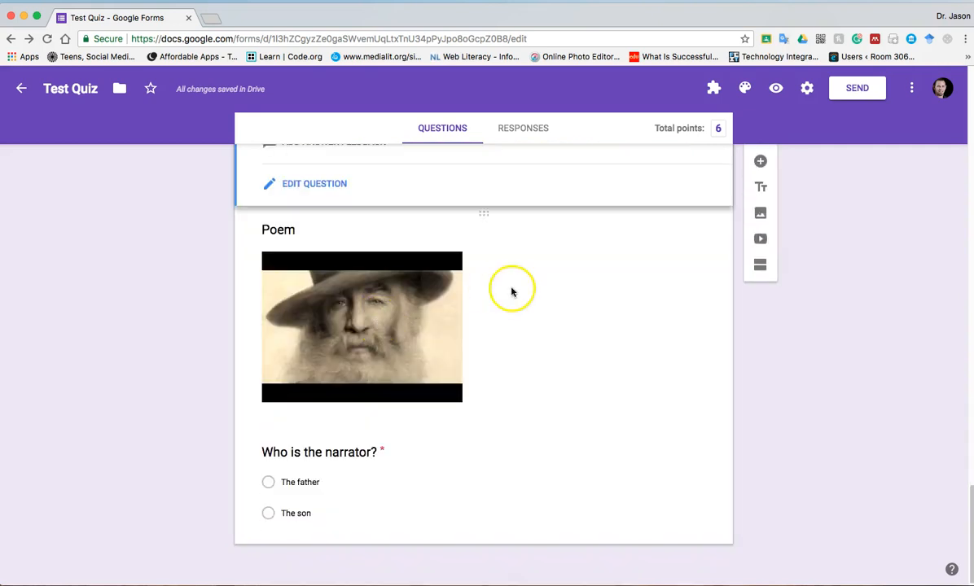
Step: In the answer key for "Who is the narrator?", assign 2 points and mark "The son" as the correct answer
click(512, 292)
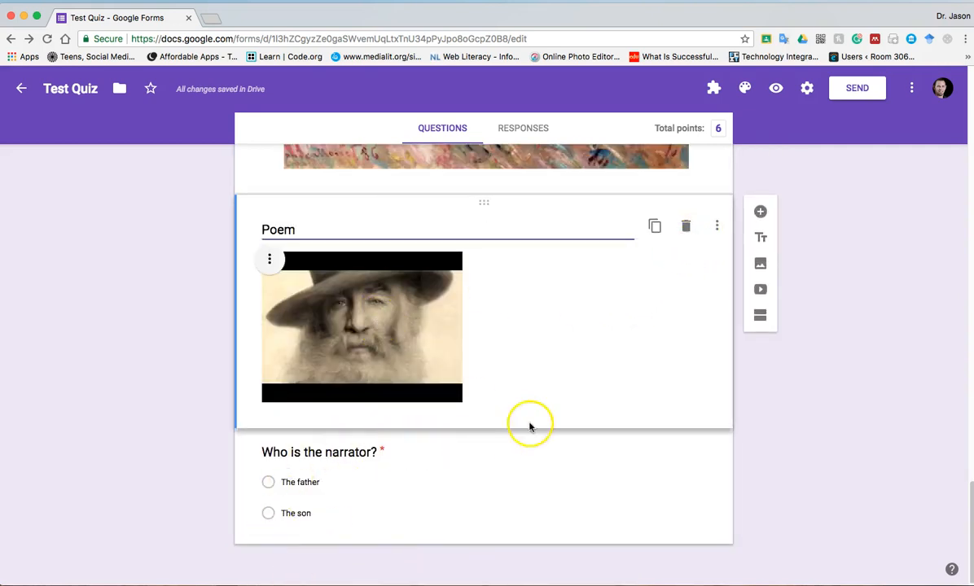
click(345, 480)
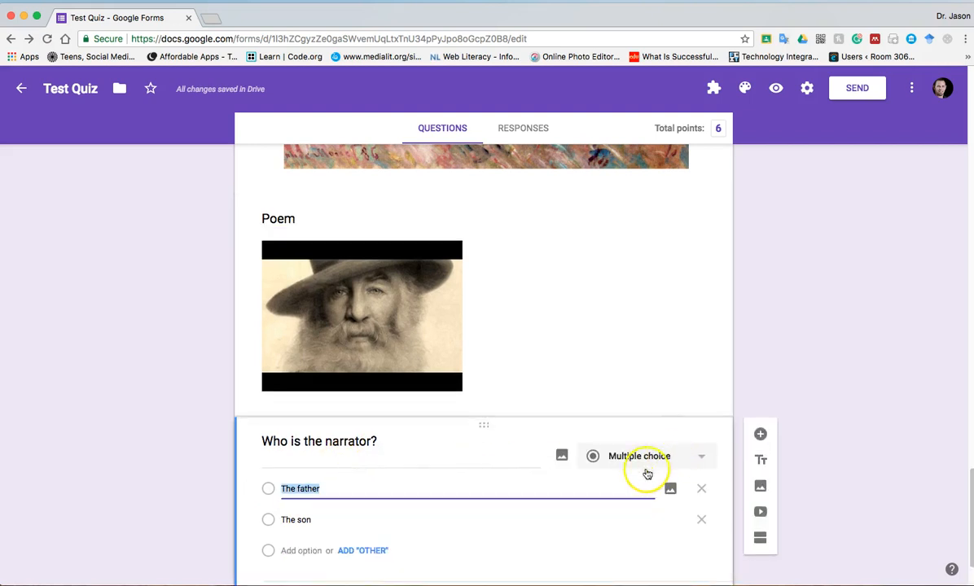
scroll(342, 498, down, 2)
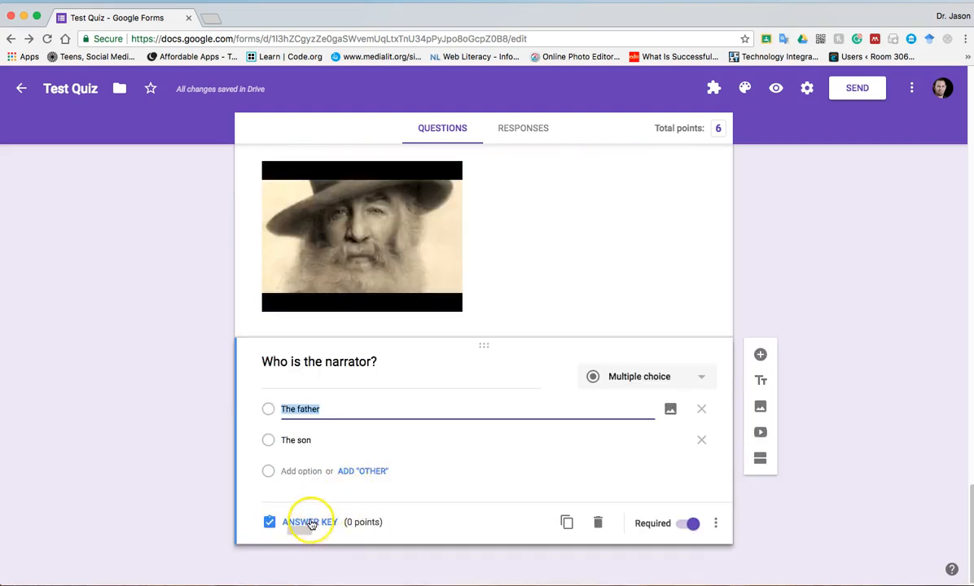
click(310, 524)
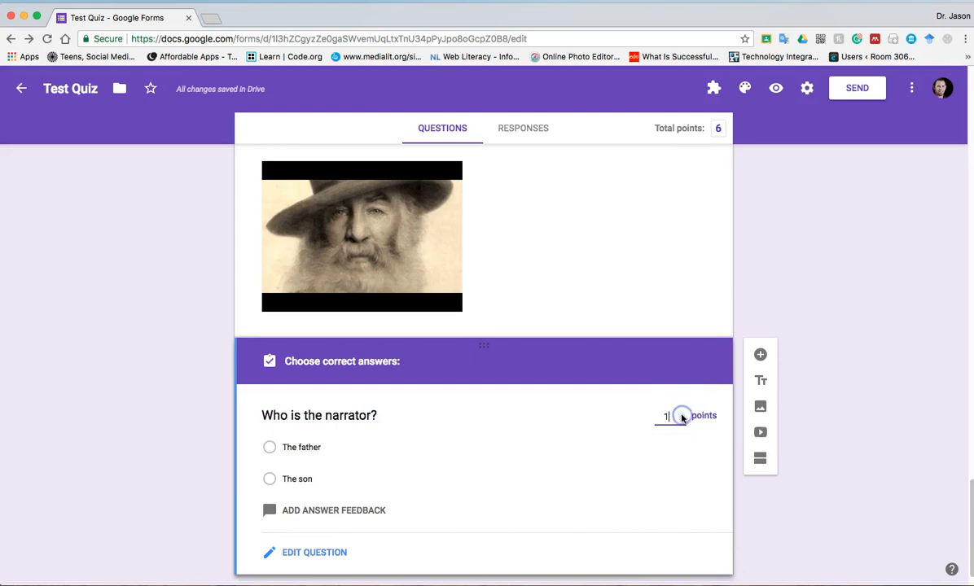
click(286, 479)
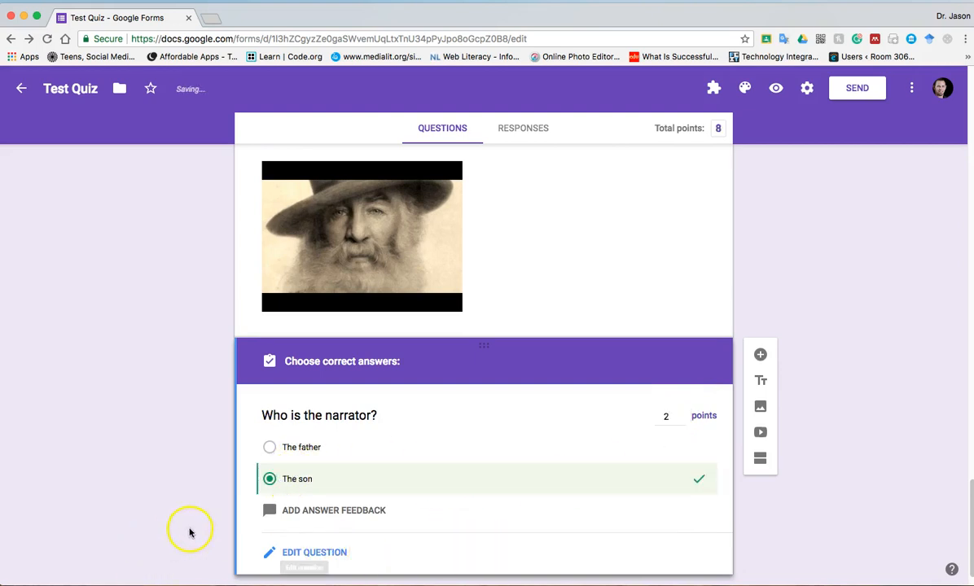
Step: Open the form's sending options and examine the choices for sharing it by email, shortened link and embedded HTML
scroll(159, 477, up, 10)
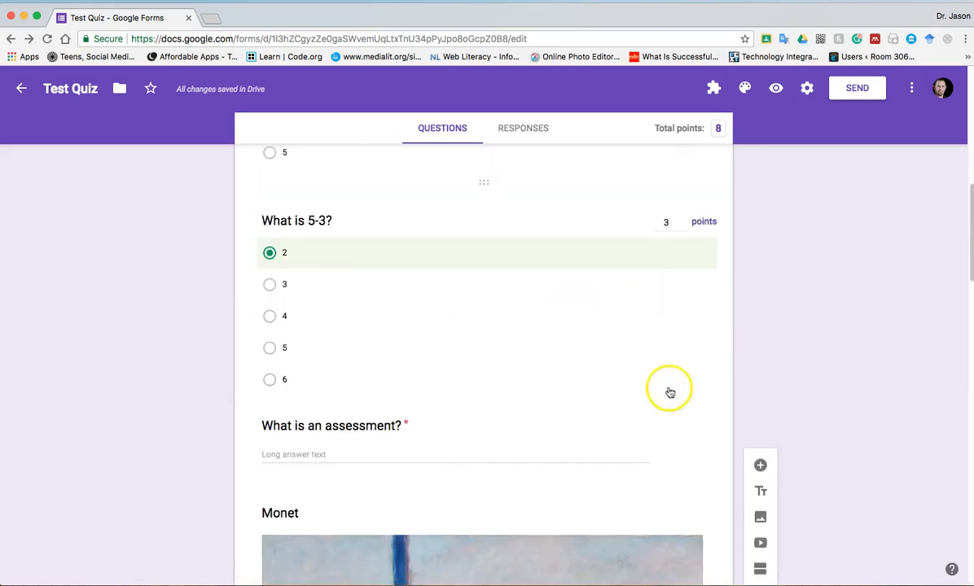
scroll(669, 391, up, 15)
click(857, 88)
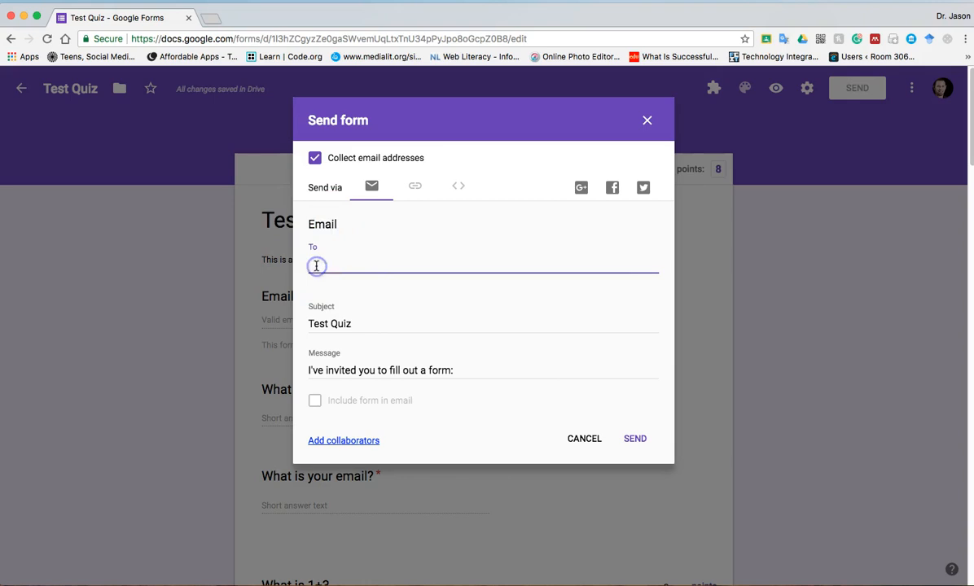
click(417, 189)
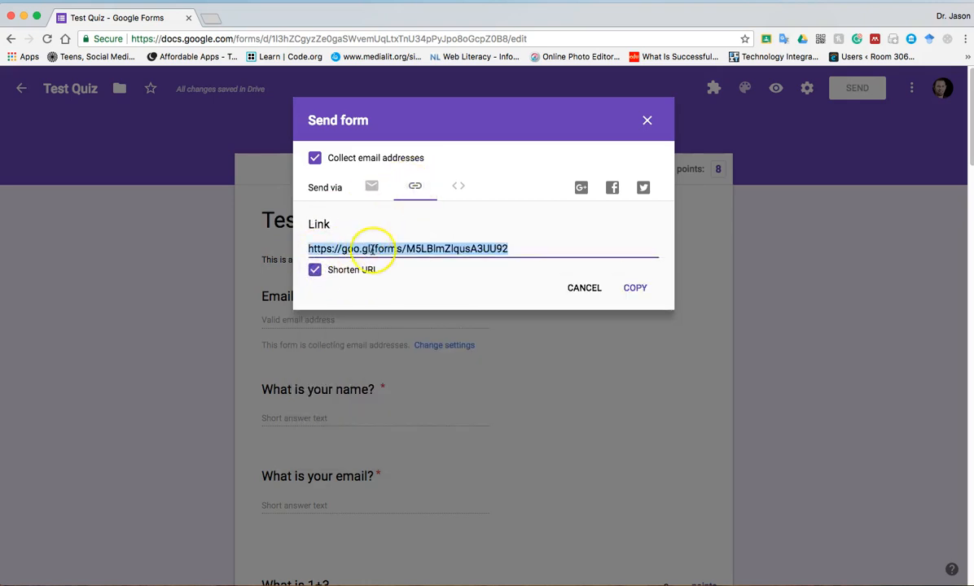
click(459, 190)
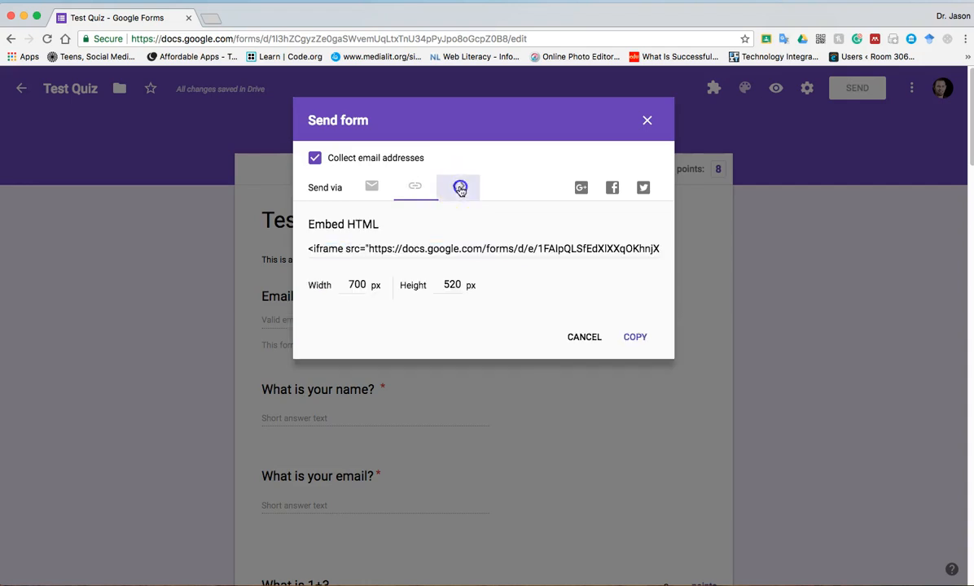
click(417, 188)
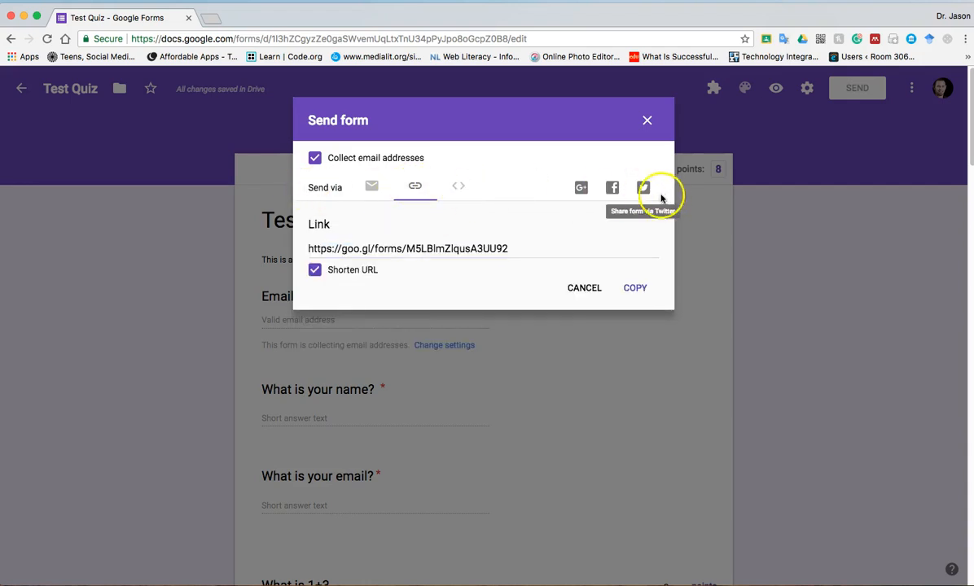